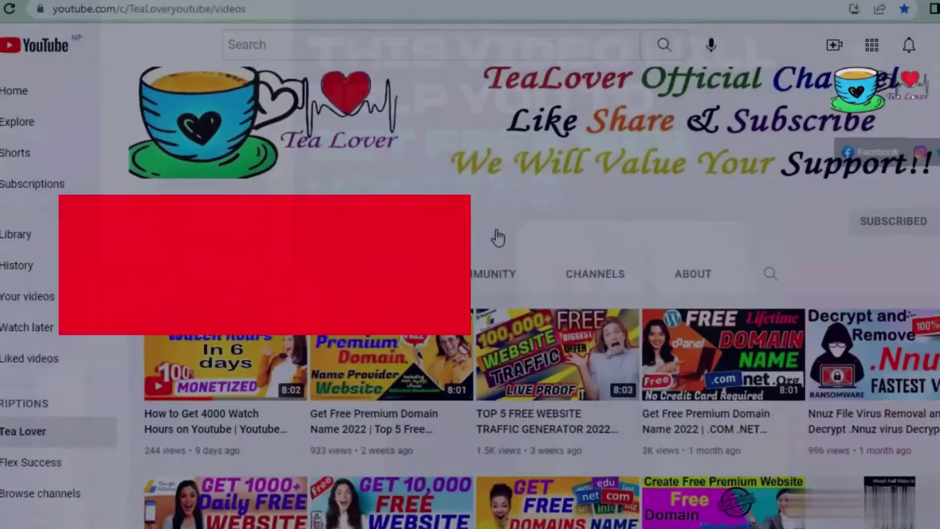
Look over the Tea Lover Instagram profile and its username, then move to the Tea Lover blog.
scroll(495, 240, down, 4)
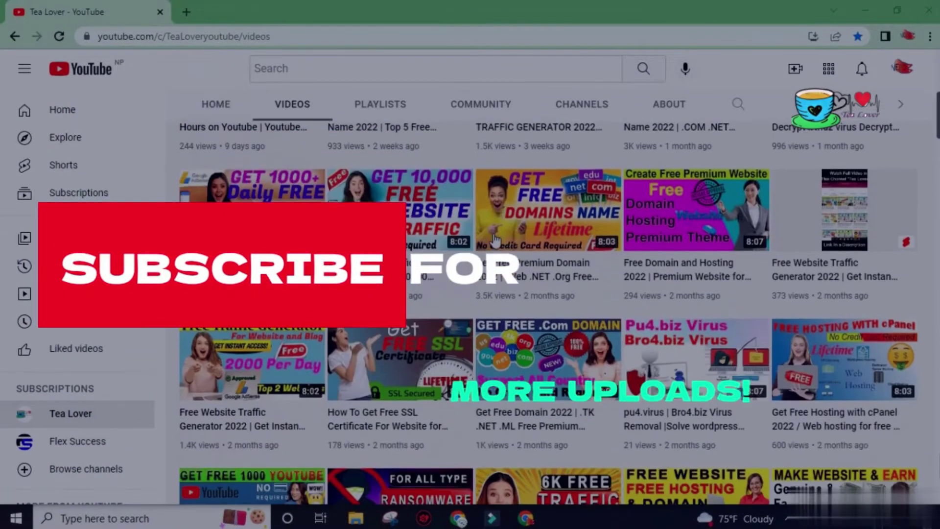
scroll(496, 240, down, 3)
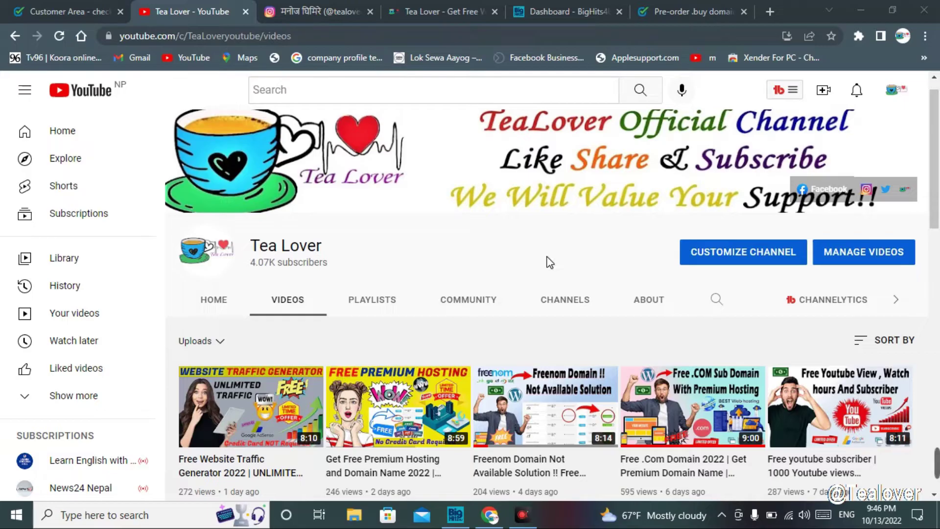
click(302, 11)
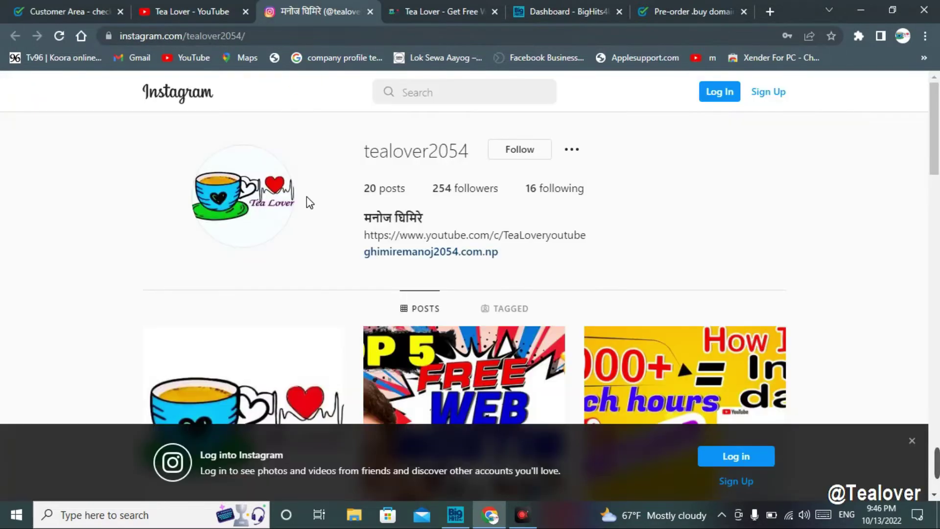
drag(351, 158, 476, 162)
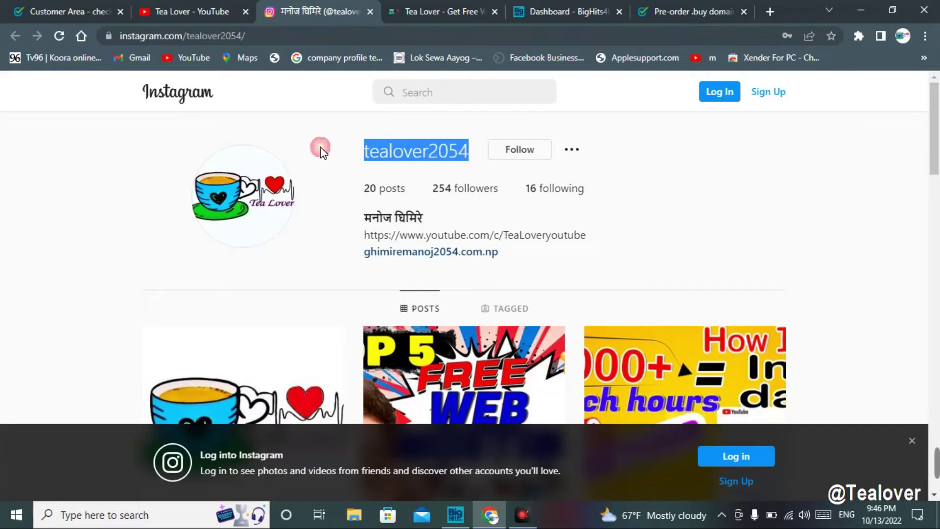
click(318, 146)
click(398, 11)
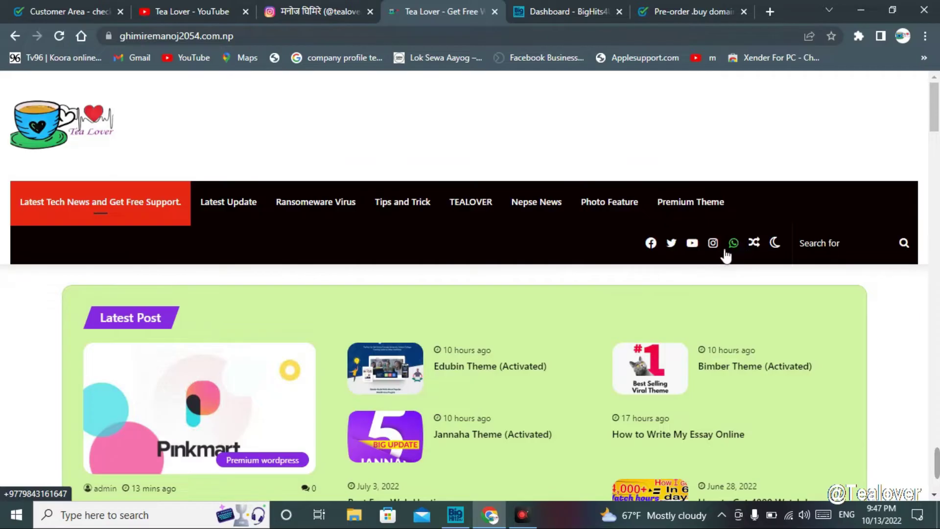
Select the blog's web address, then go back to the Tea Lover YouTube channel.
click(278, 39)
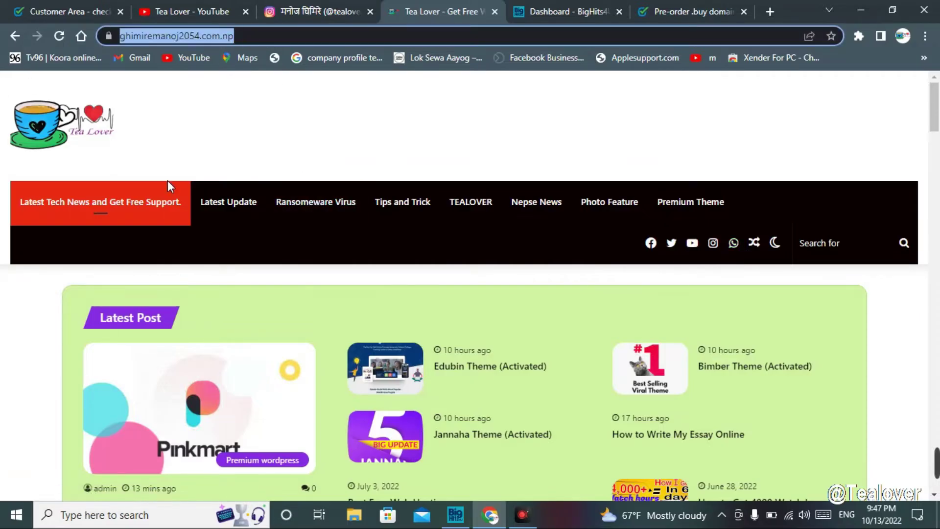
key(ctrl+2)
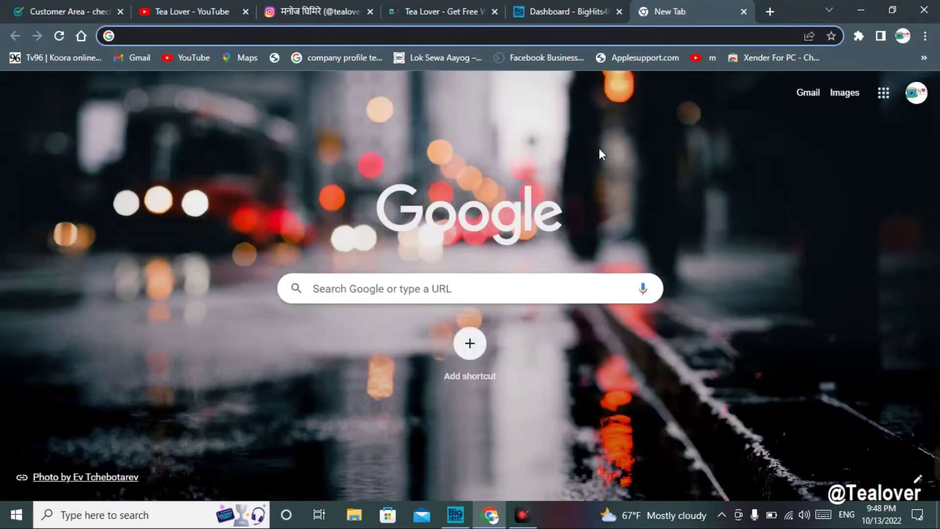
text(https://www.checkdomain.net/en/buy-domain/)
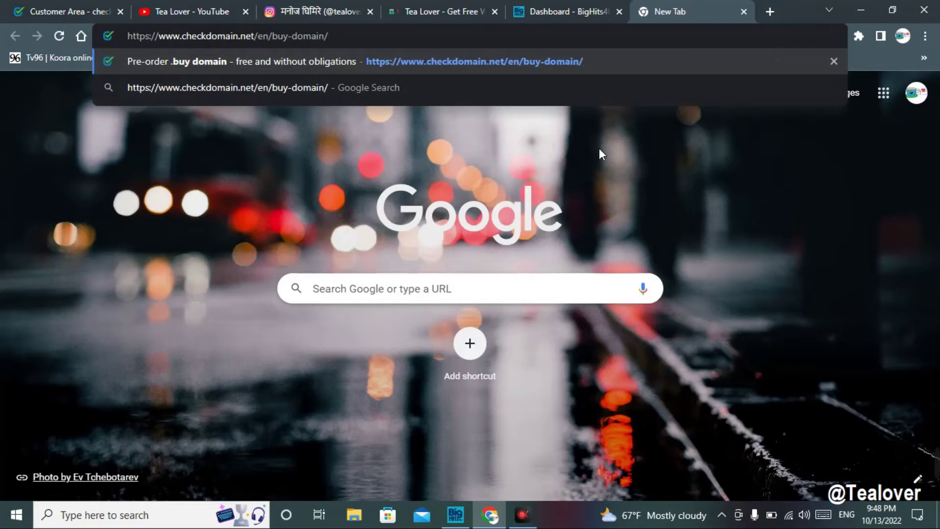
drag(331, 44, 104, 64)
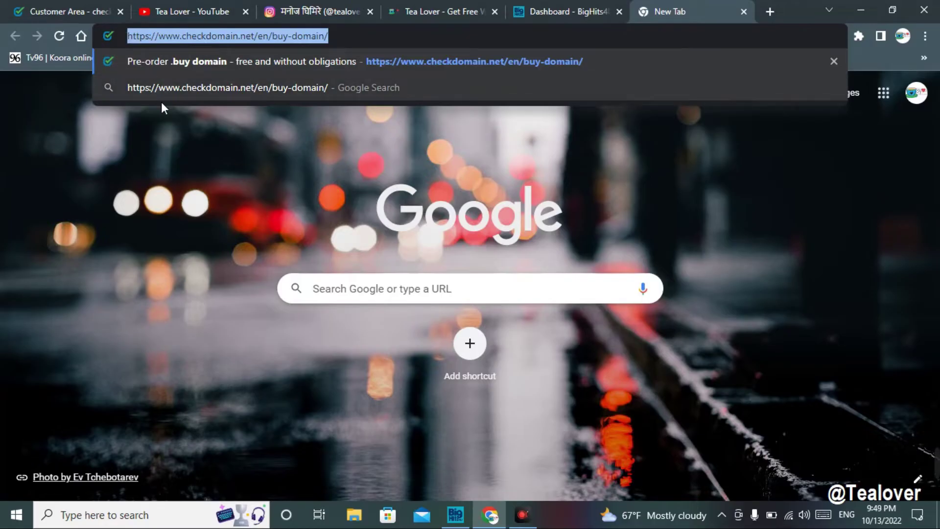
click(419, 37)
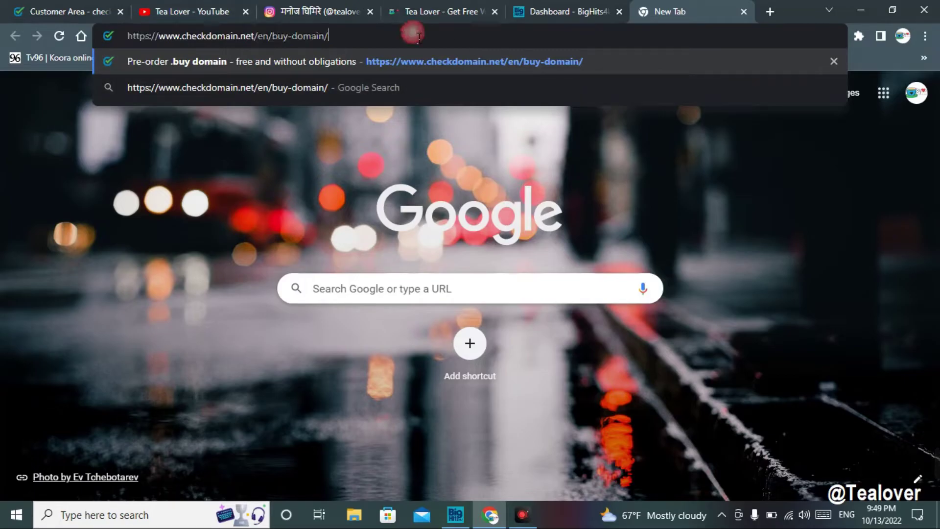
key(Return)
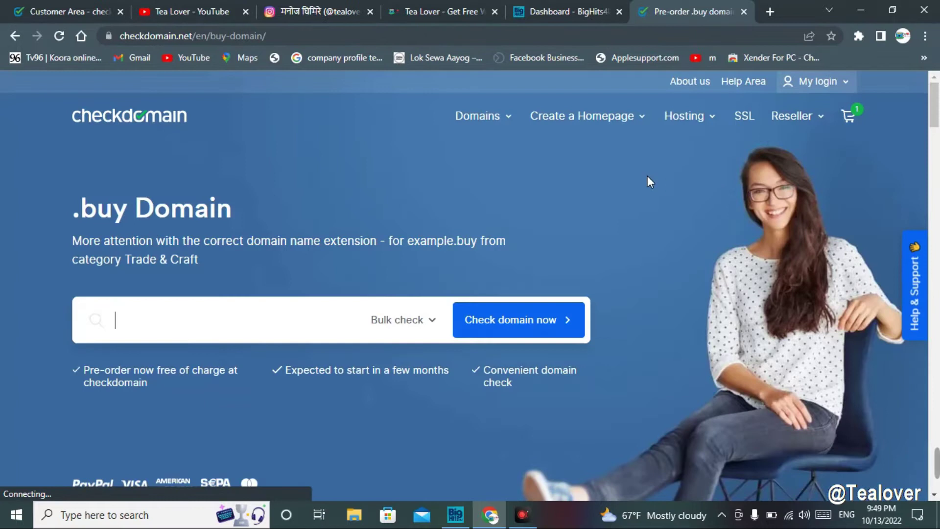
mouse_move(793, 116)
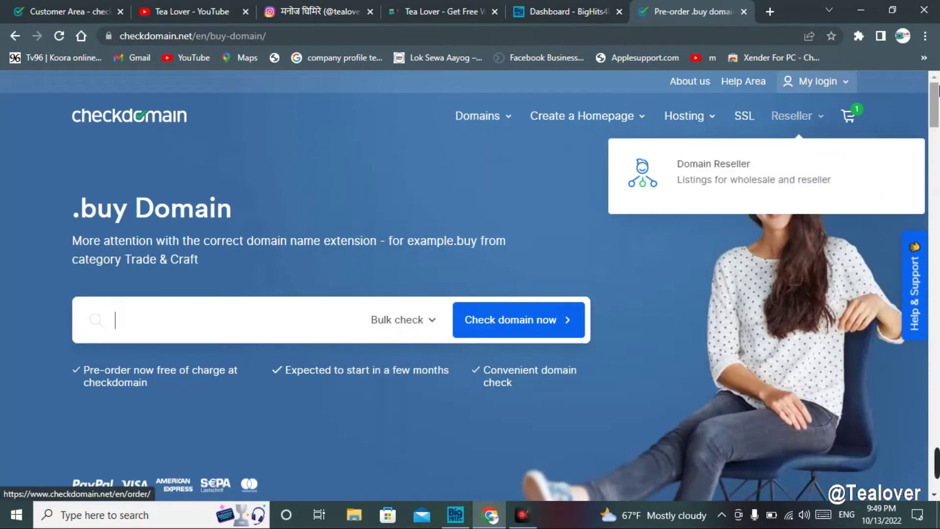
scroll(122, 221, down, 10)
scroll(123, 221, up, 8)
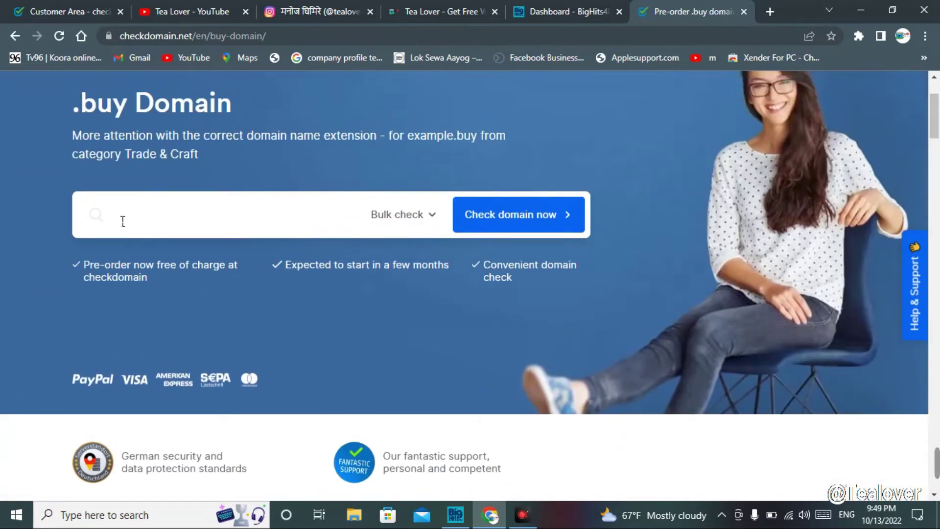
scroll(133, 165, up, 2)
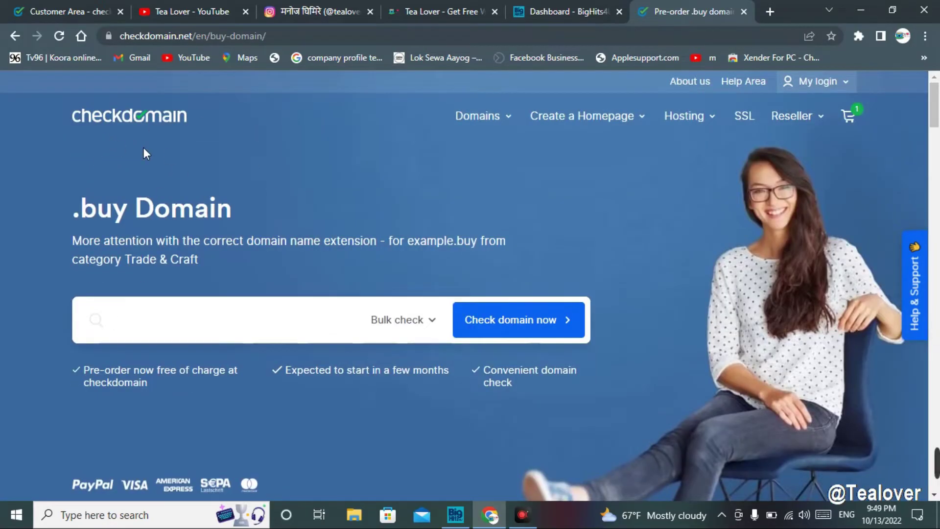
text(my-domai)
drag(65, 209, 264, 222)
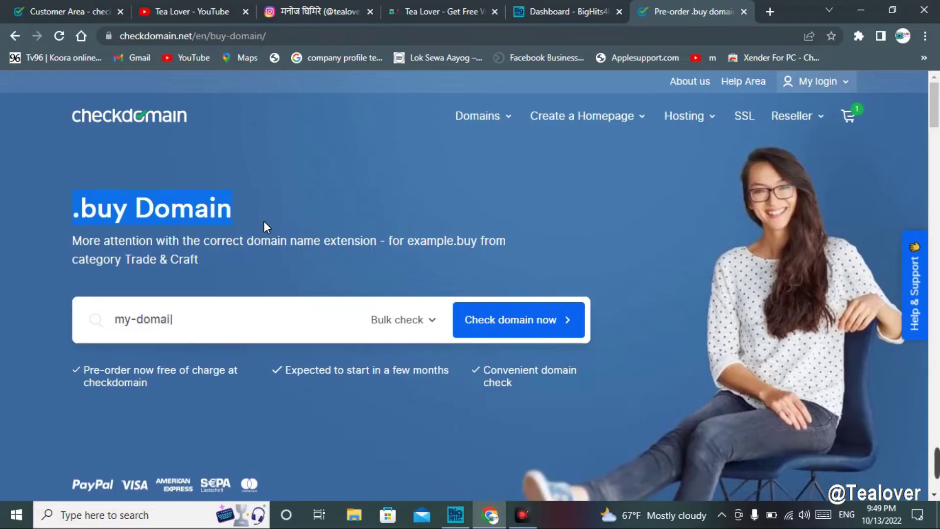
click(279, 204)
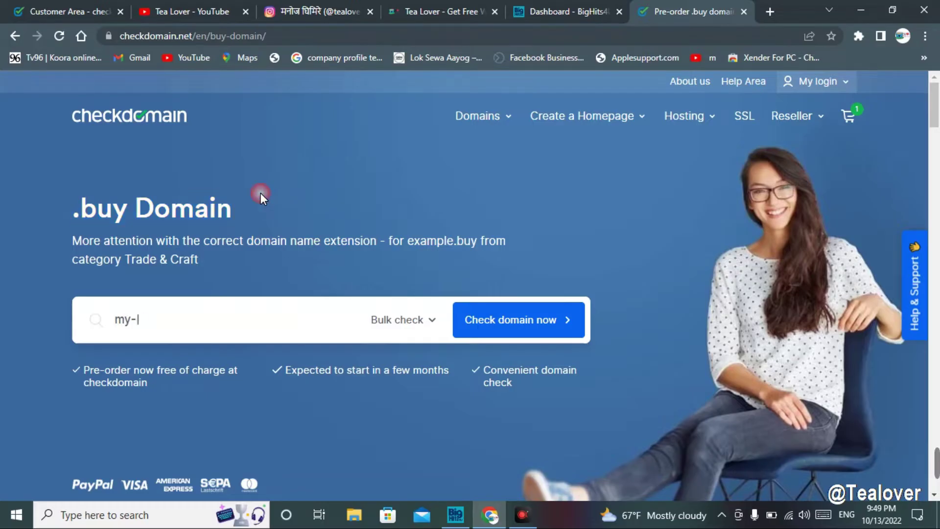
text(Ent)
right_click(293, 172)
click(140, 135)
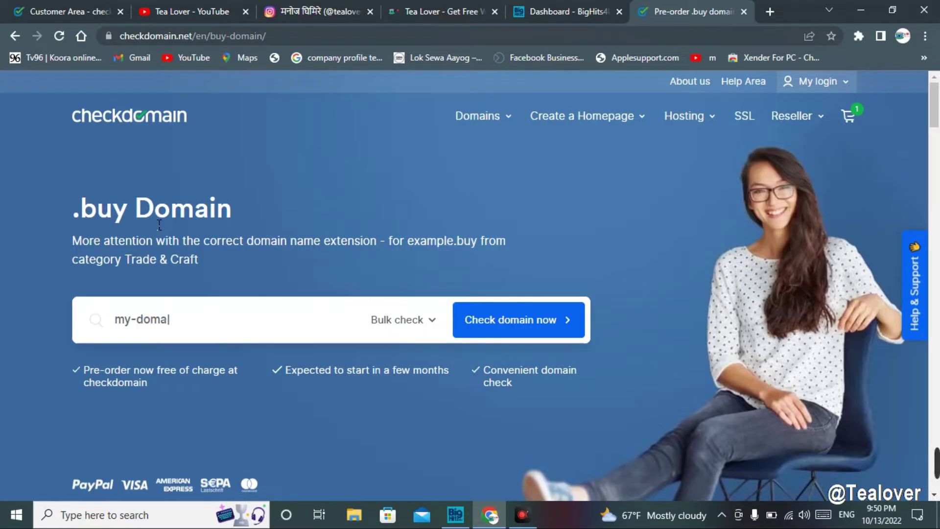
drag(286, 372, 366, 377)
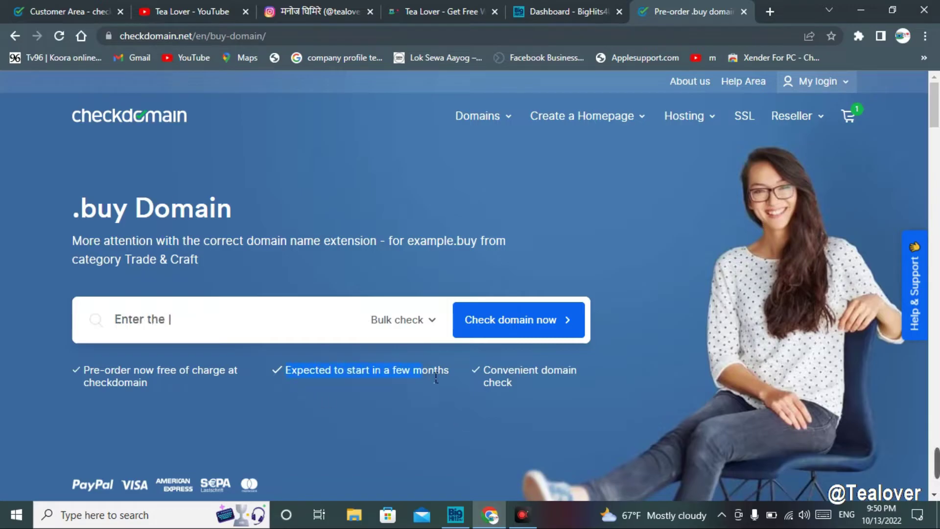
drag(436, 377, 452, 371)
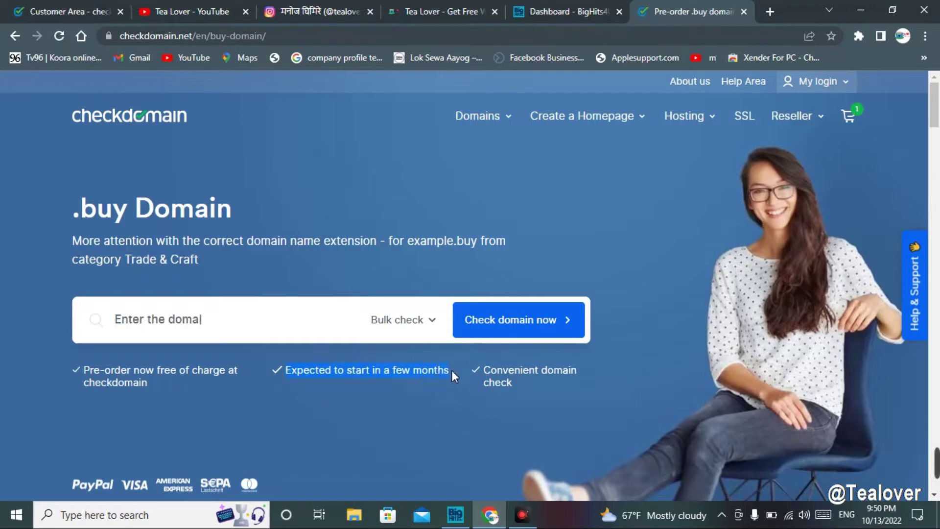
click(407, 382)
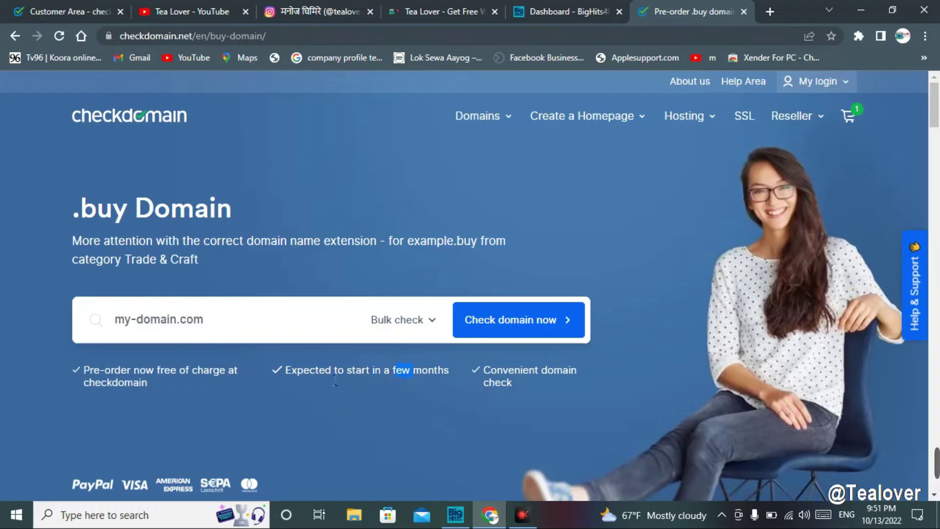
Switch to the Domains list and point out tealoverofficial.web and its Your Domain Is Activated status.
key(ctrl+Tab)
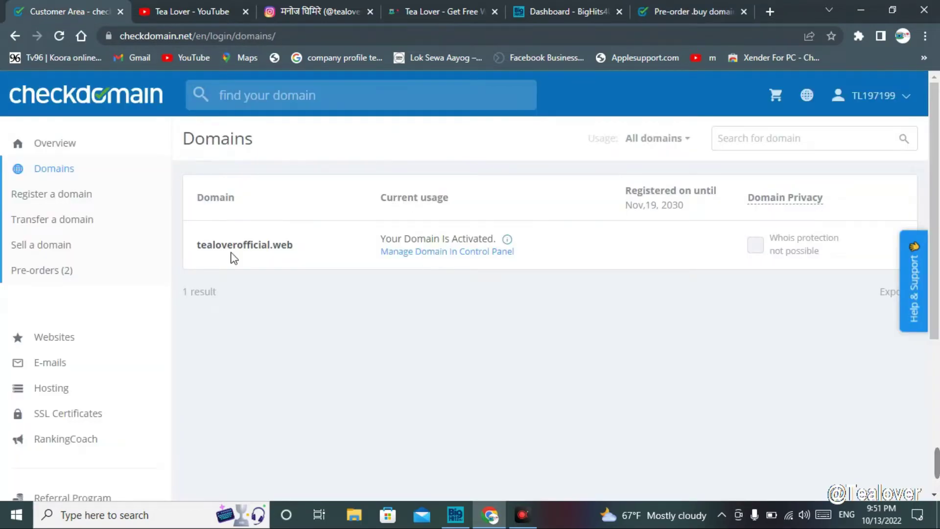
drag(196, 251, 286, 255)
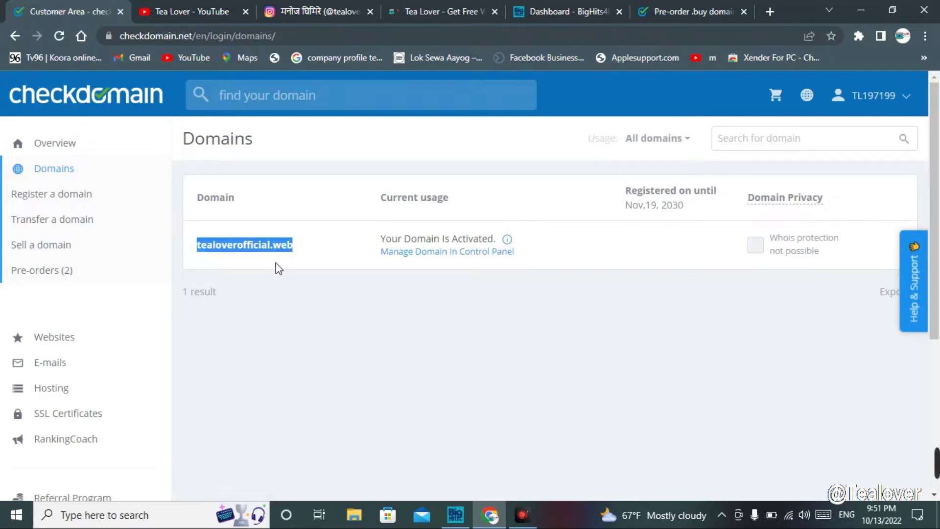
click(310, 297)
drag(371, 242, 503, 237)
click(403, 288)
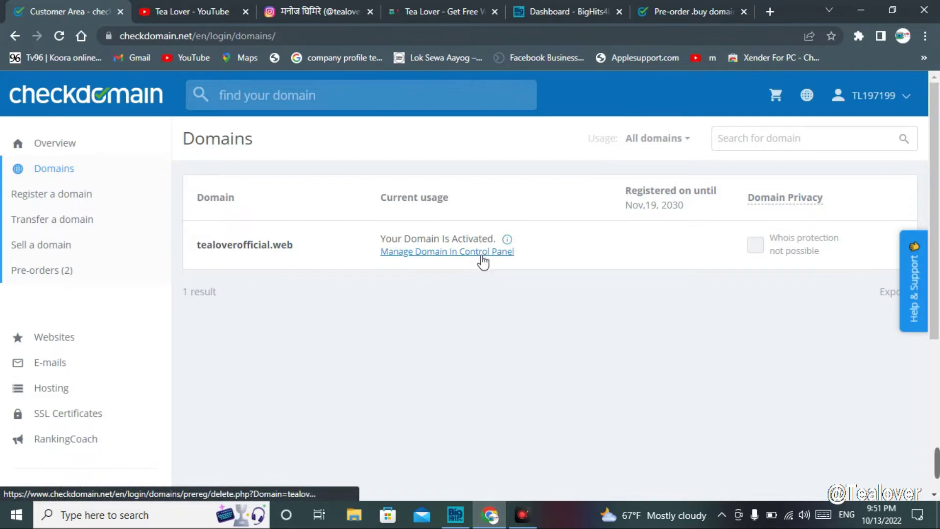
Point out the Nov 19, 2030 registration end date and the tealoverofficial.web name.
drag(618, 192, 720, 193)
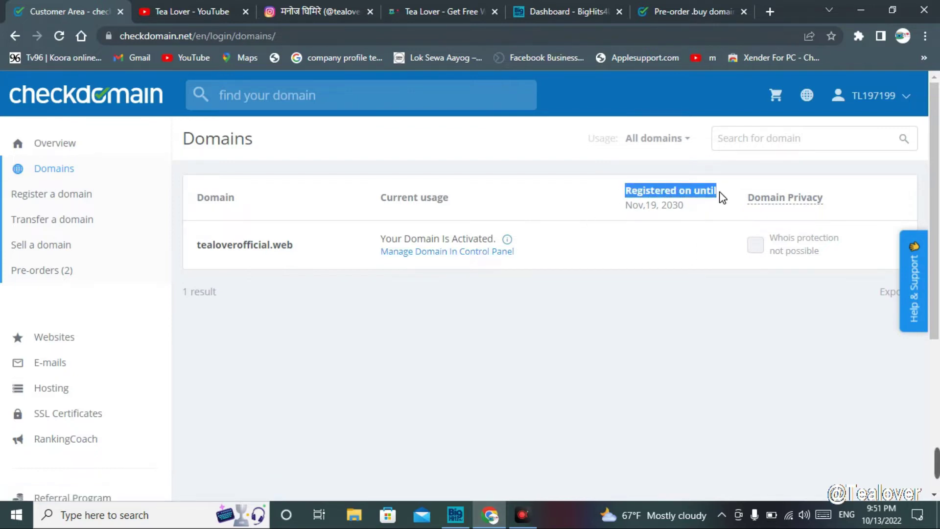
drag(622, 210, 693, 216)
click(692, 215)
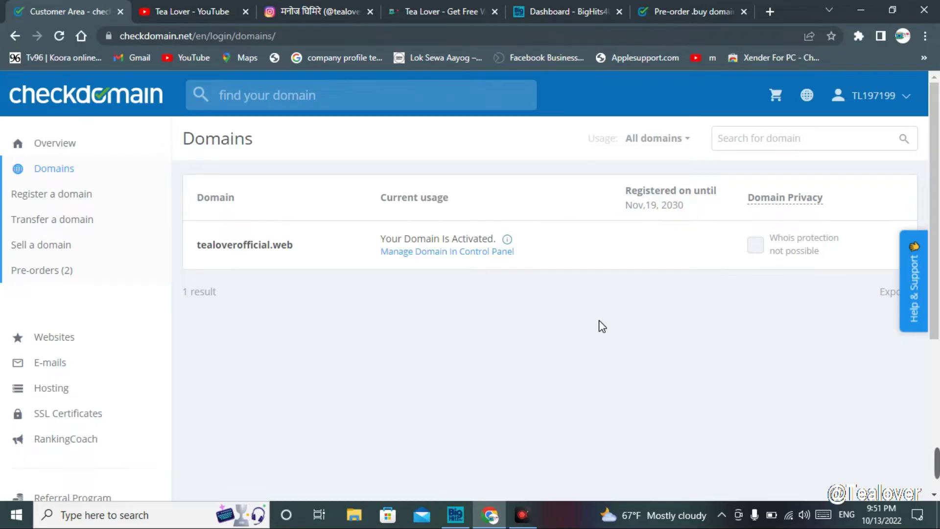
drag(619, 212, 689, 210)
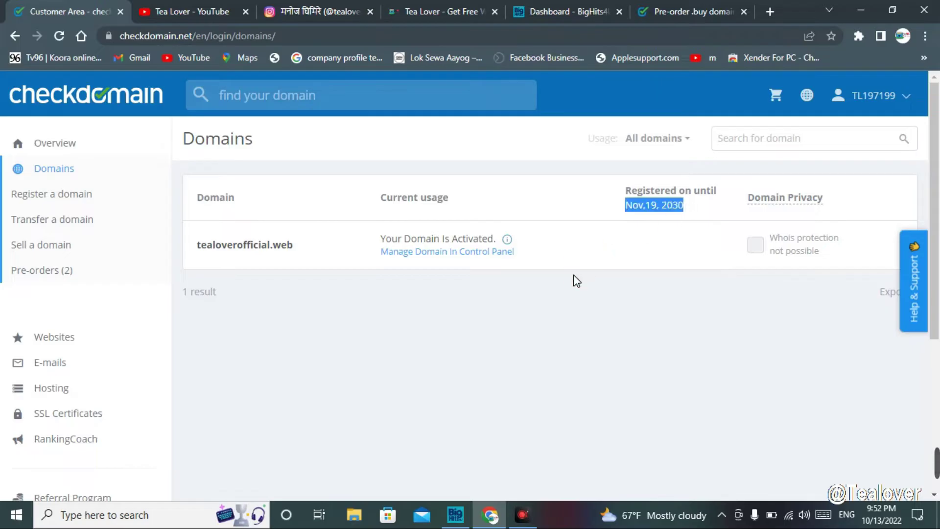
click(544, 268)
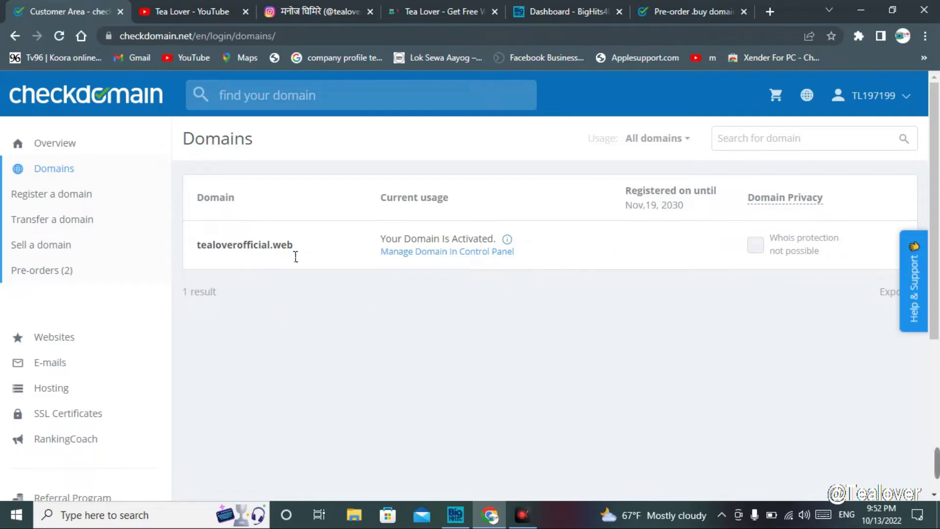
drag(201, 251, 296, 252)
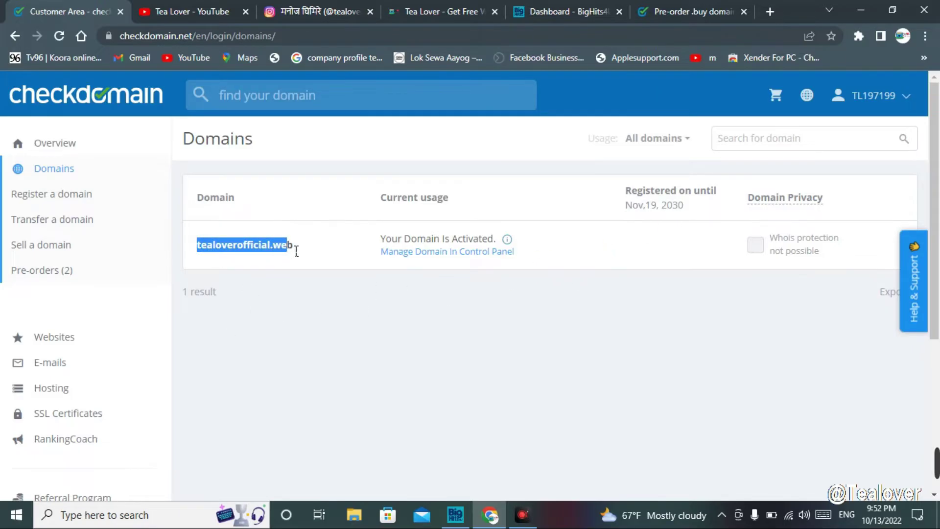
click(283, 262)
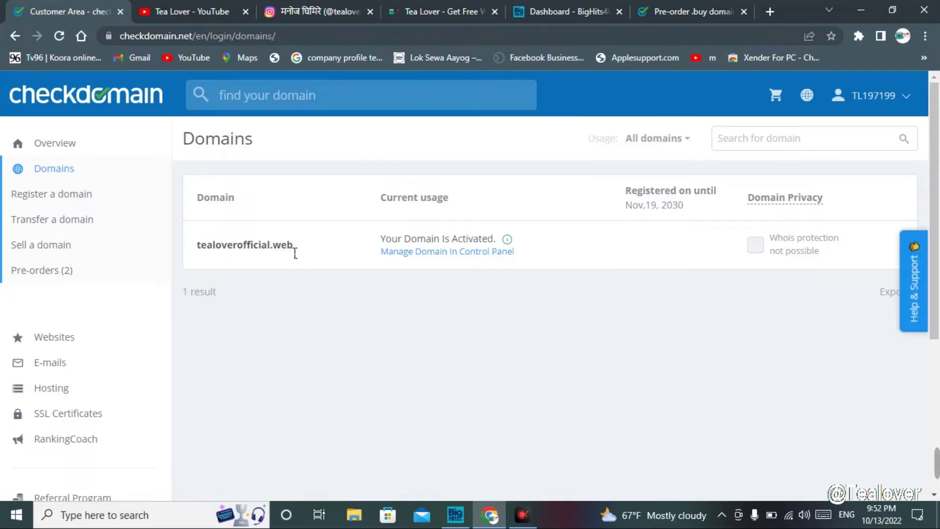
drag(198, 246, 295, 246)
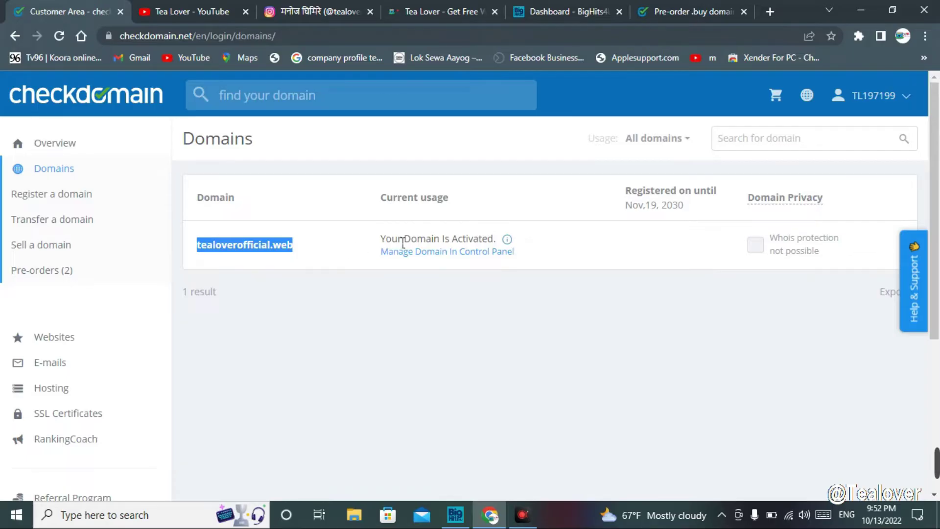
click(283, 246)
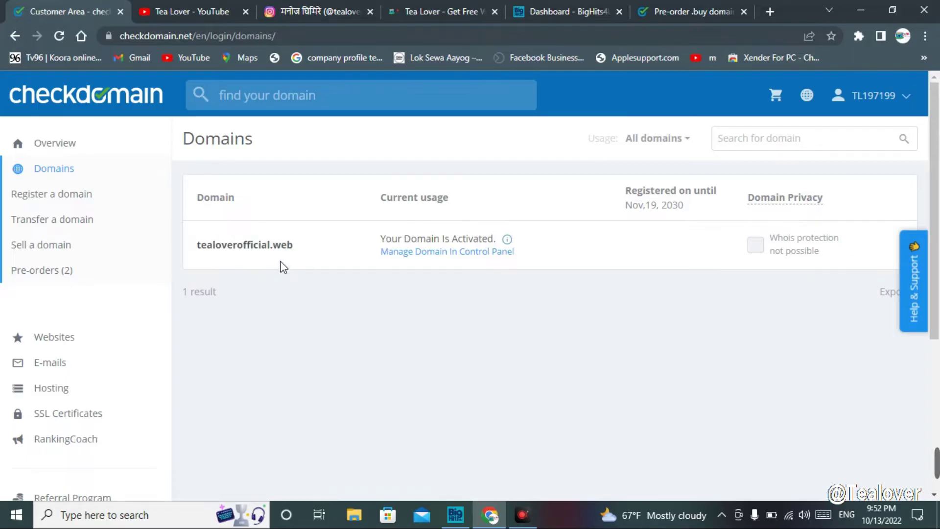
Type 'tealoverofficial.' into the .buy pre-order domain search field.
click(661, 8)
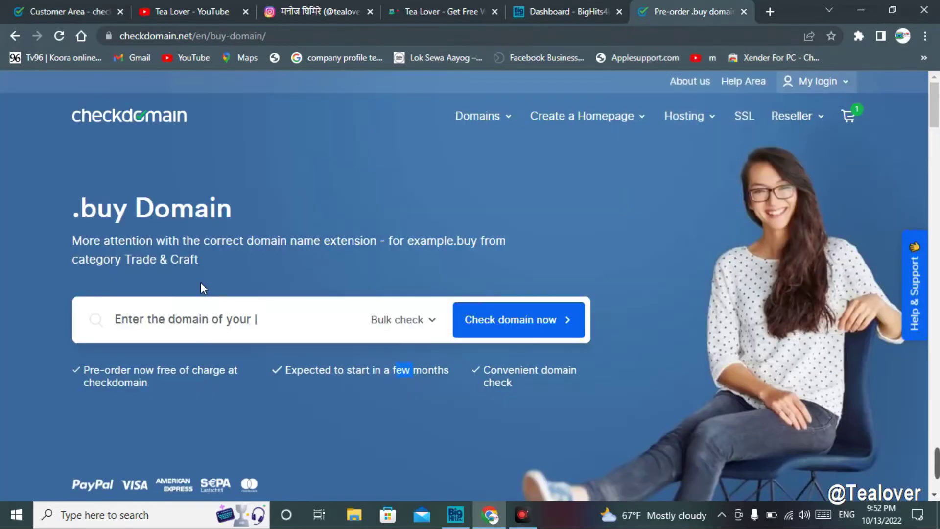
click(220, 324)
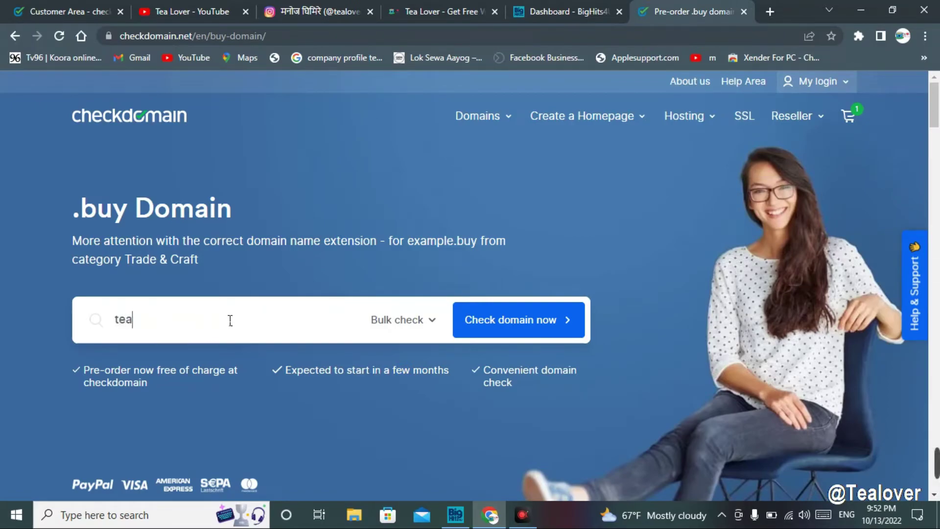
text(tealoverofficial.buy)
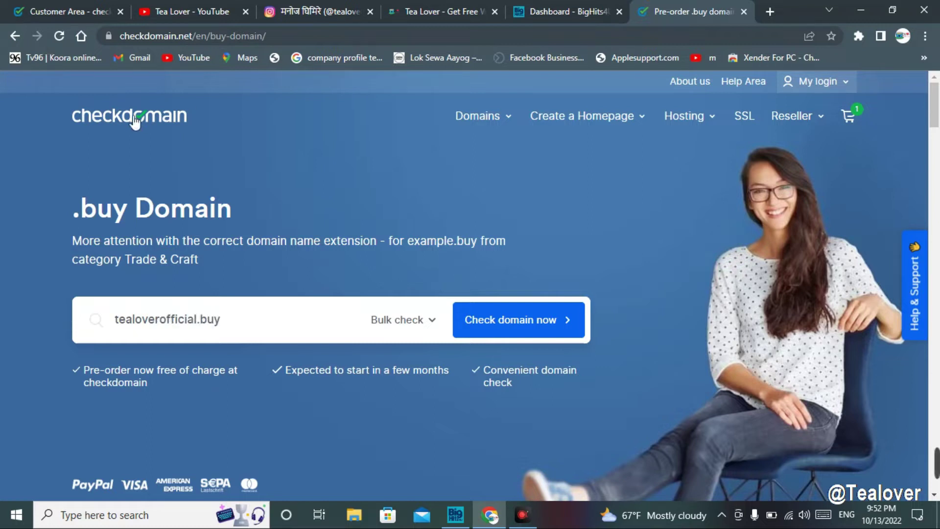
Check the existing tealoverofficial.web name in the Domains list, then return to the .buy page.
click(57, 11)
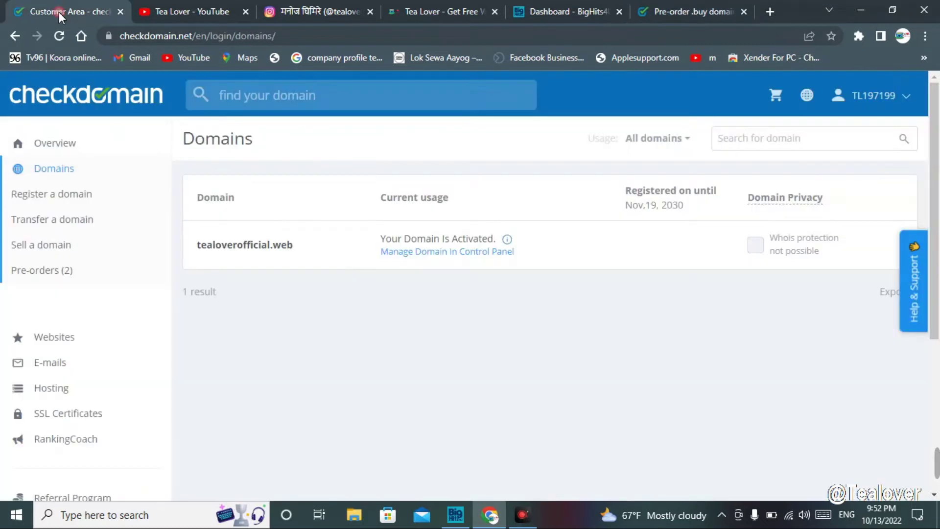
drag(196, 247, 300, 247)
click(322, 280)
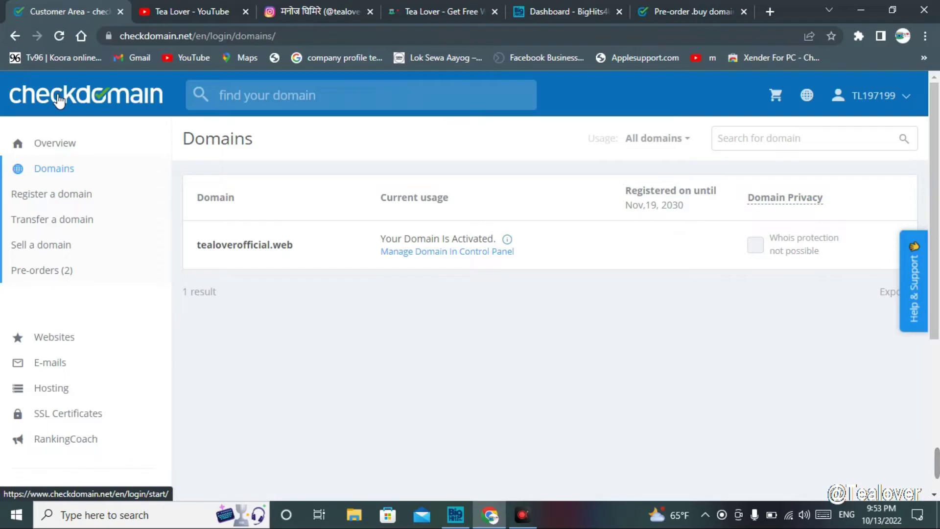
key(ctrl+shift+Tab)
Check tealoverofficial.buy availability and pre-order it.
key(Return)
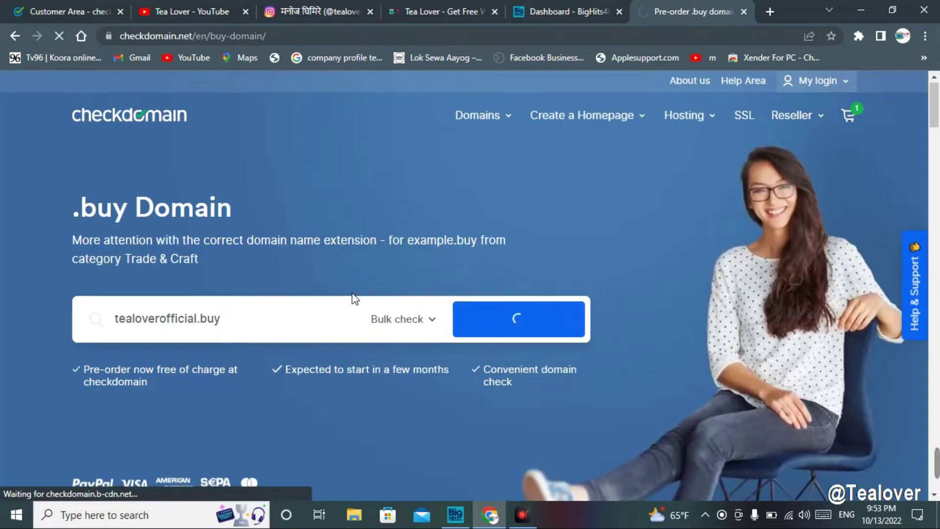
scroll(359, 300, down, 1)
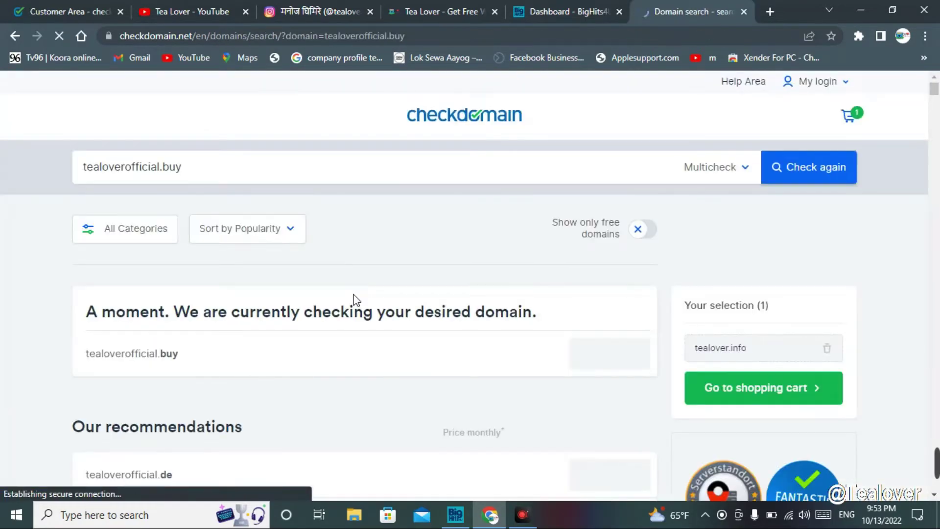
scroll(392, 304, down, 1)
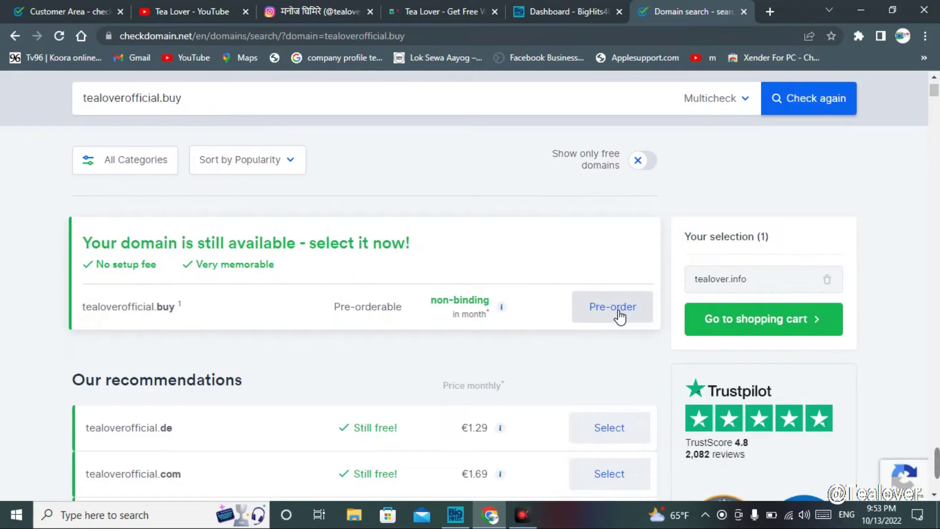
click(617, 313)
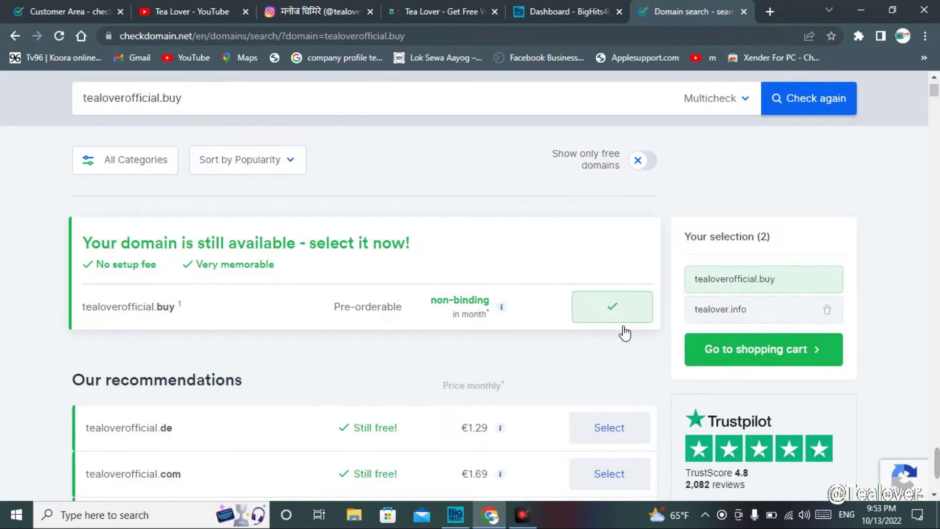
Go to the shopping cart and look over the Hosting Premium 6.0 package option.
click(712, 359)
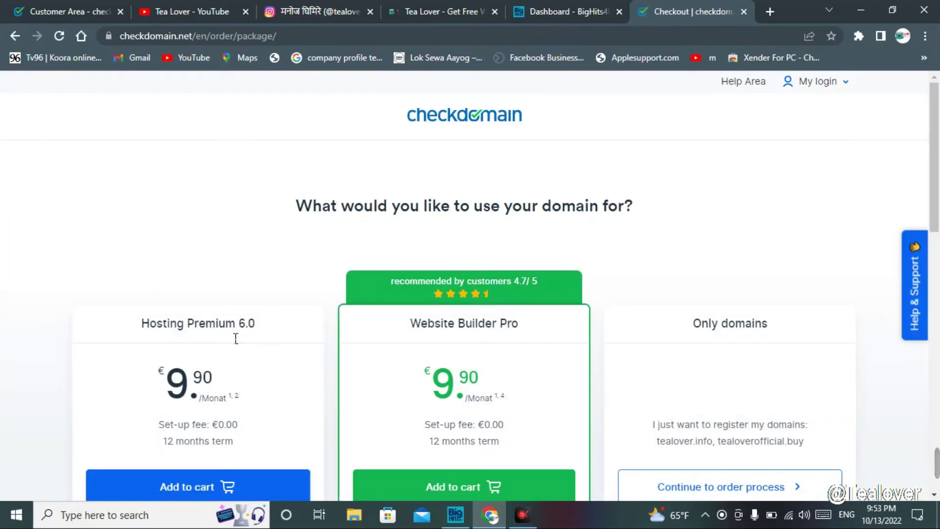
drag(103, 348, 269, 331)
click(275, 284)
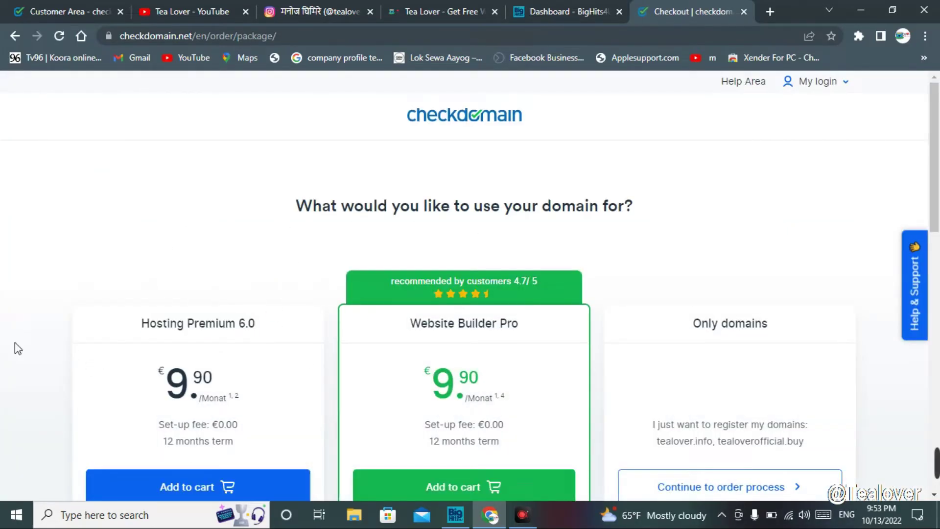
scroll(245, 392, down, 4)
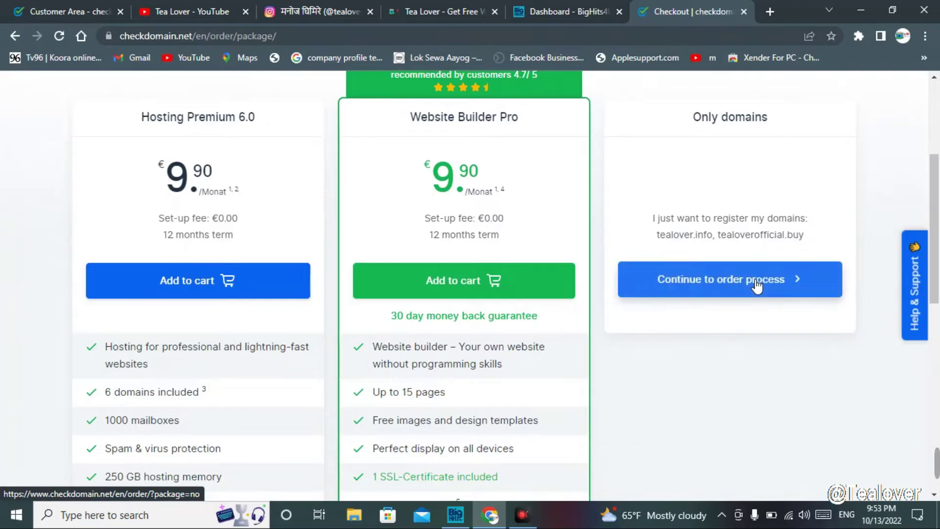
Continue with domains only and remove tealover.info from the cart.
click(756, 285)
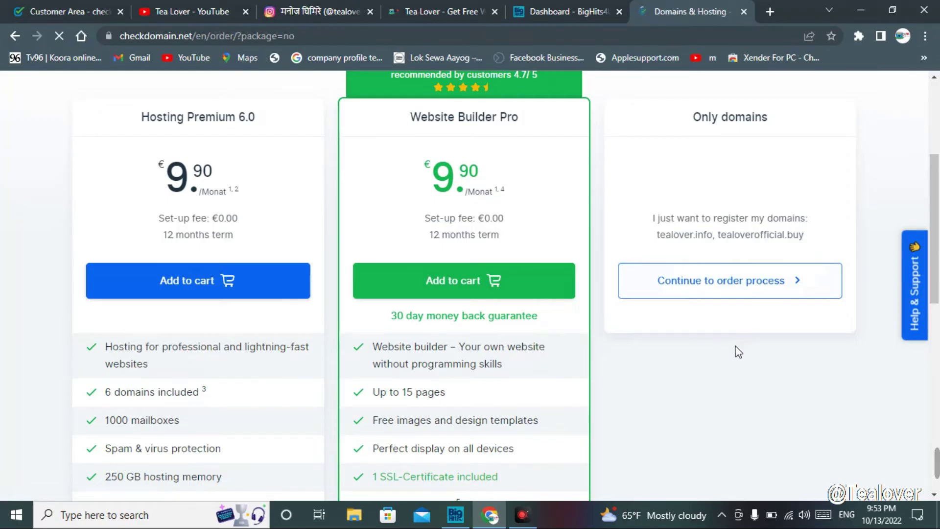
scroll(738, 338, down, 2)
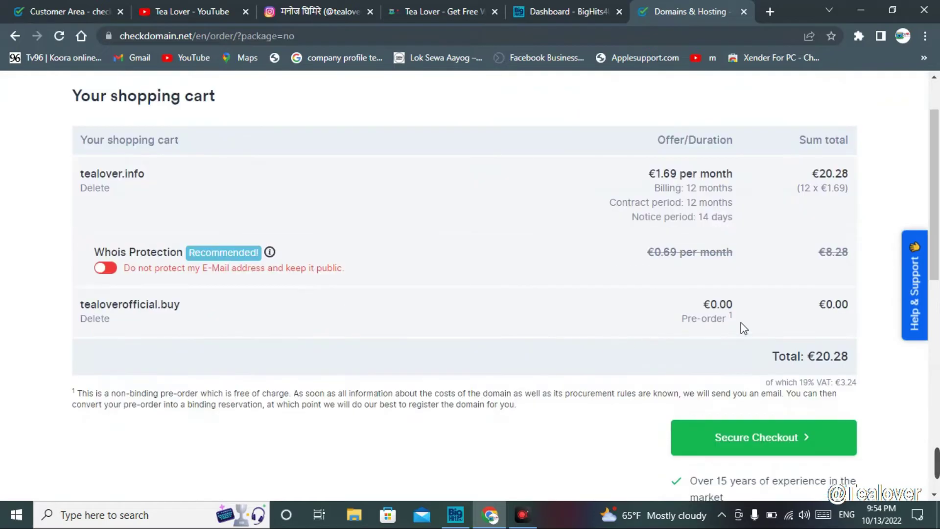
double_click(134, 182)
click(128, 161)
click(105, 191)
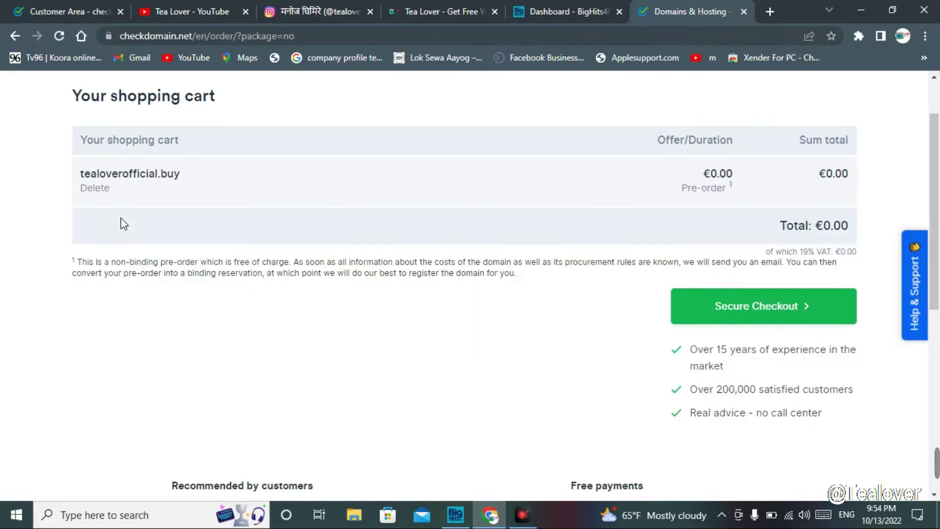
Confirm tealoverofficial.buy remains in the cart at a €0.00 pre-order price.
drag(116, 175, 228, 177)
click(732, 183)
drag(698, 177, 742, 178)
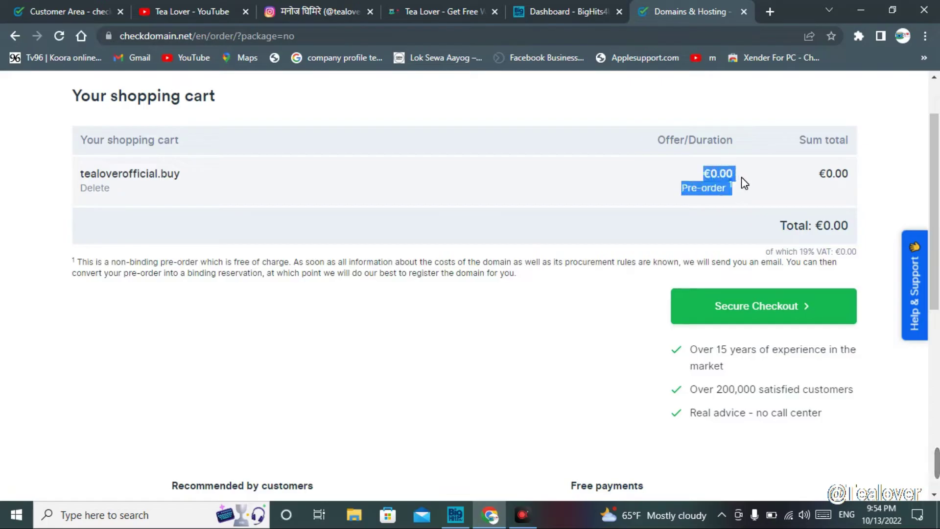
click(747, 172)
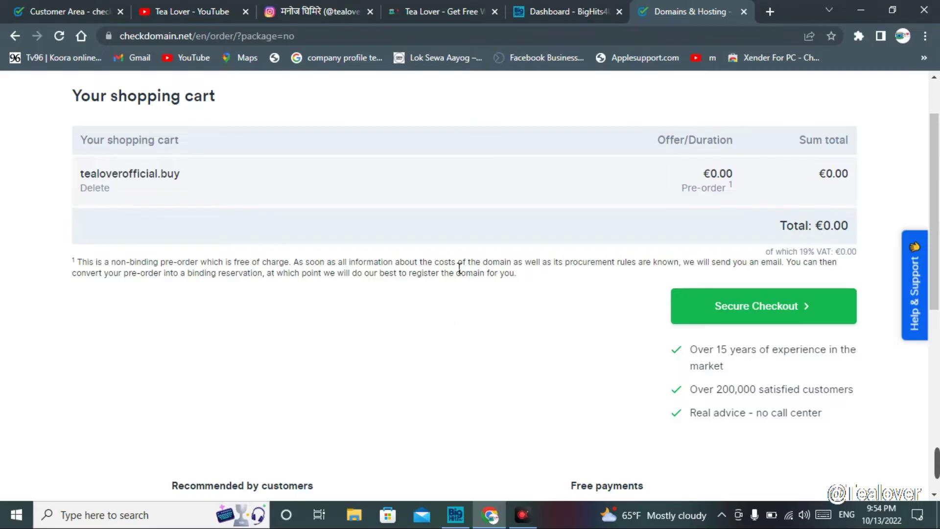
click(431, 5)
click(713, 202)
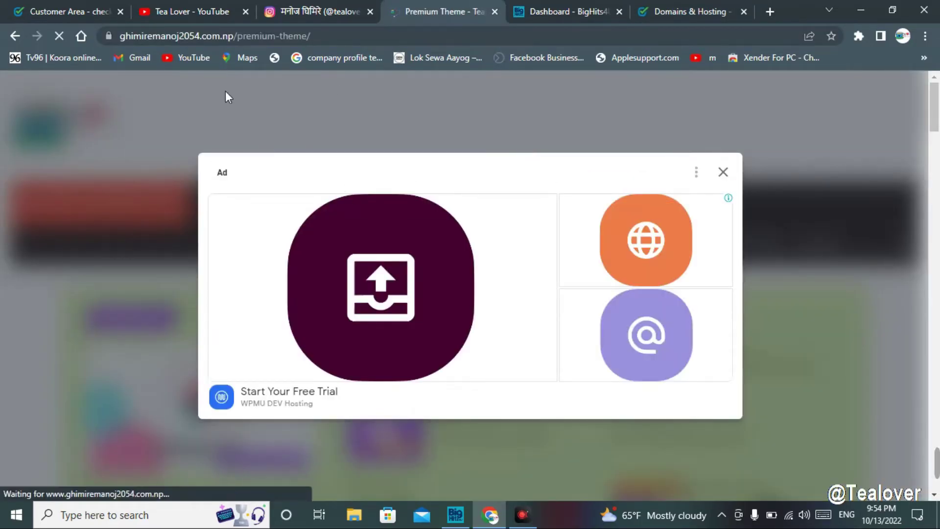
click(225, 90)
scroll(394, 245, down, 2)
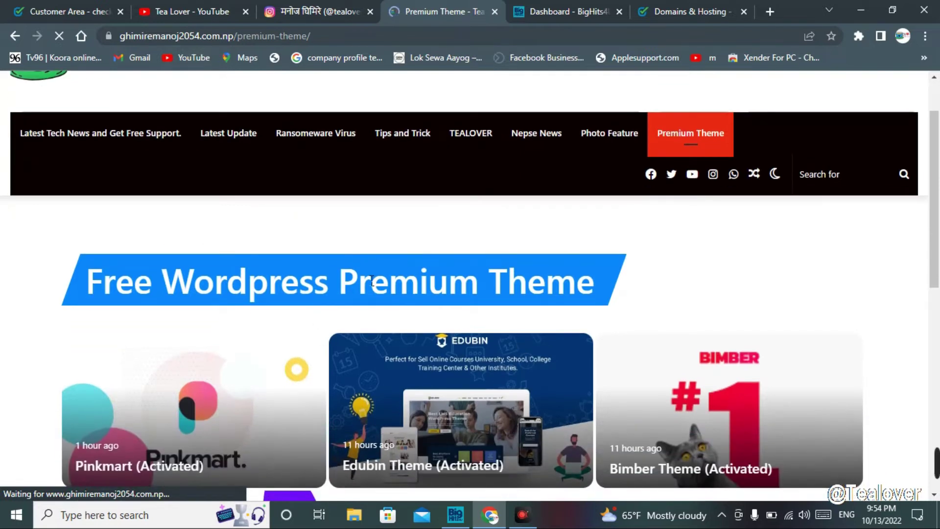
scroll(770, 193, up, 2)
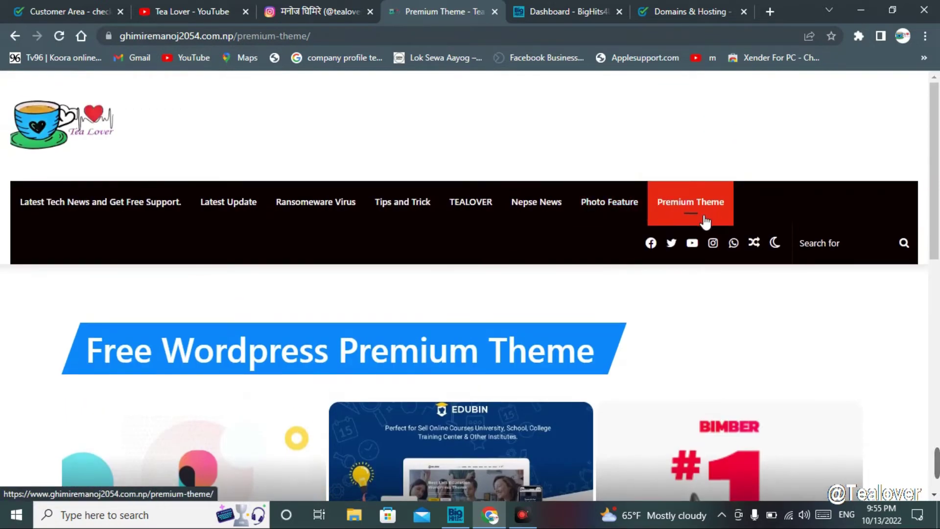
scroll(703, 220, down, 5)
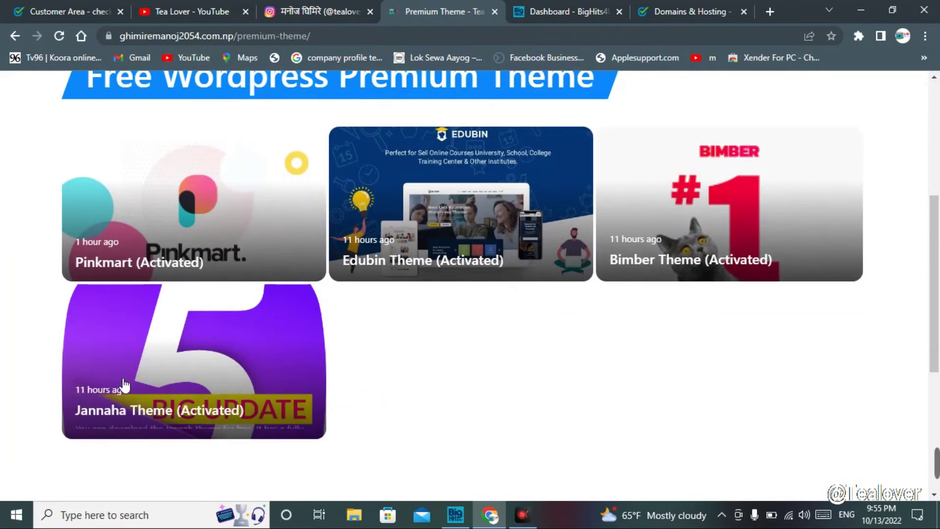
scroll(492, 411, up, 1)
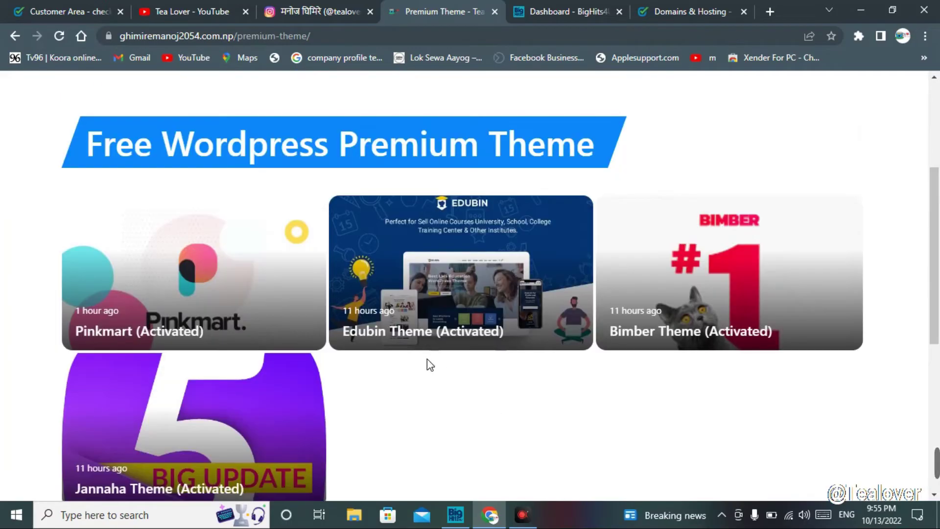
scroll(441, 352, down, 1)
scroll(455, 340, up, 3)
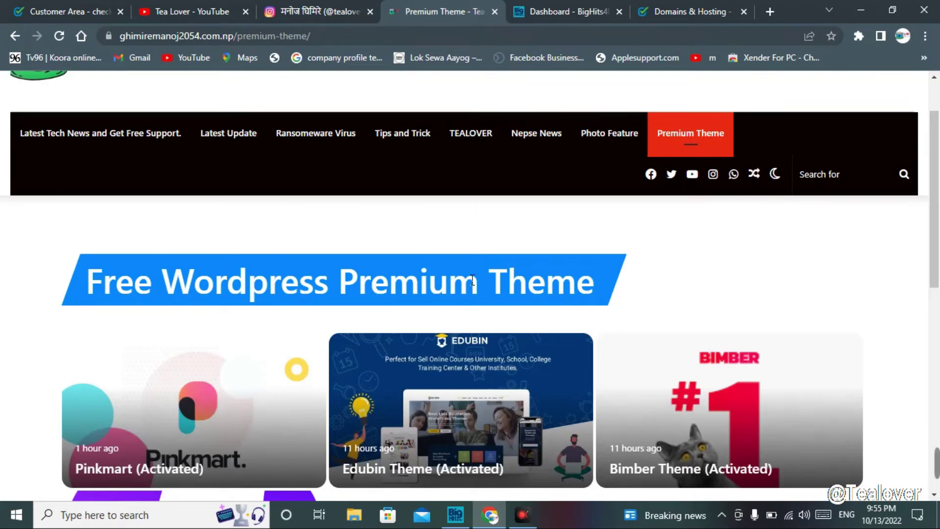
scroll(469, 280, up, 1)
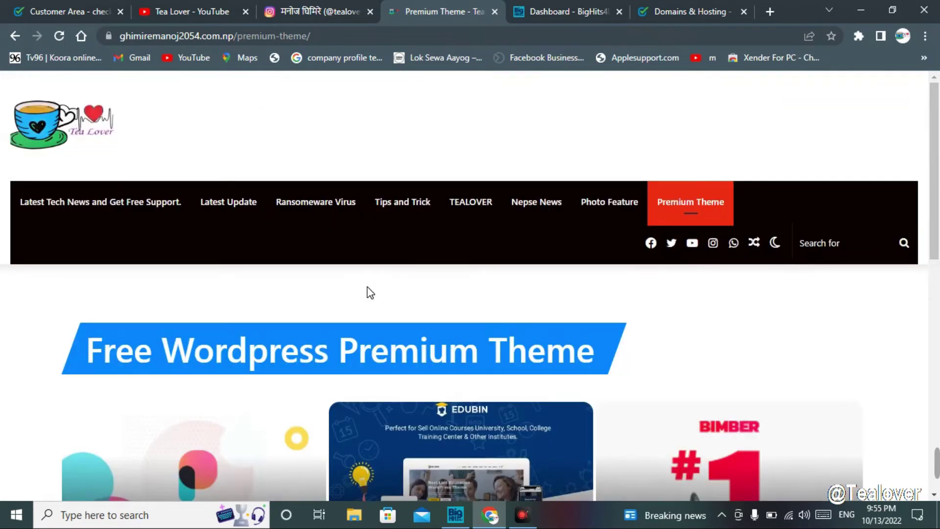
click(459, 519)
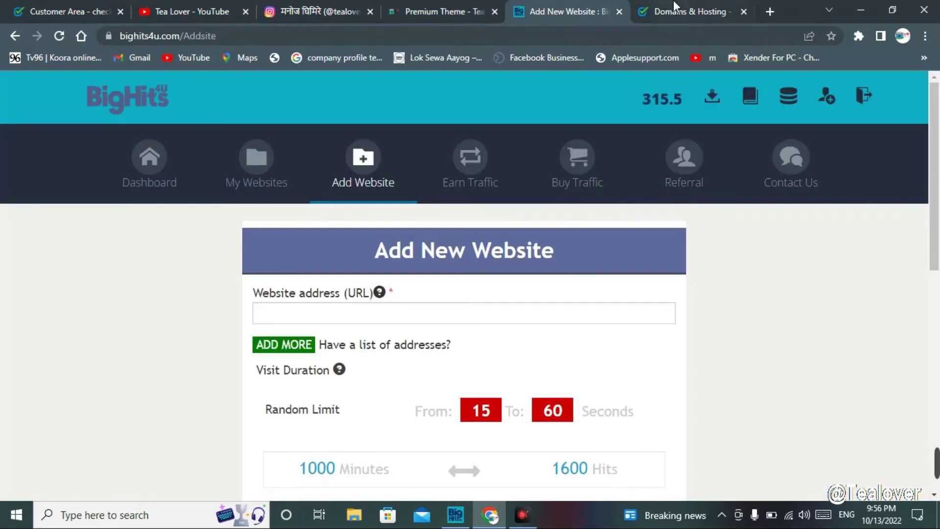
Return to the checkdomain cart and start checkout for the free pre-order.
click(671, 11)
scroll(541, 298, up, 1)
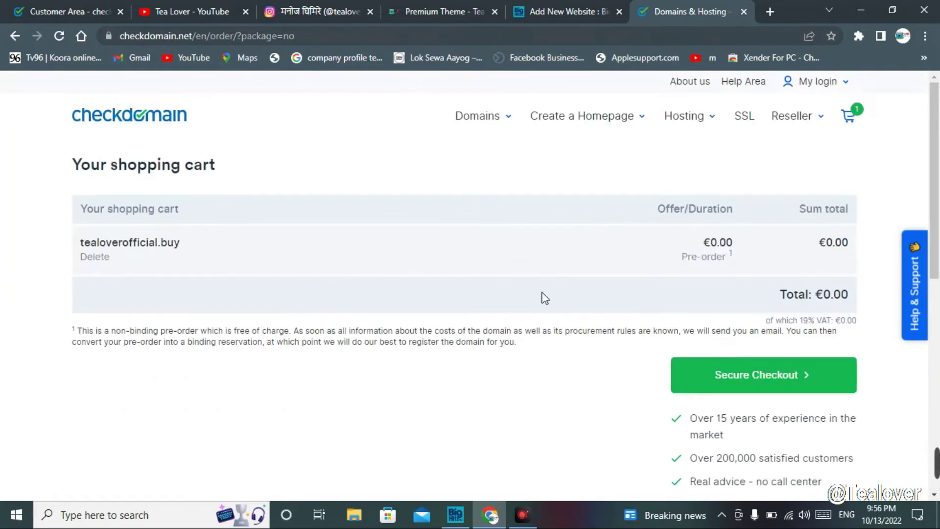
click(757, 386)
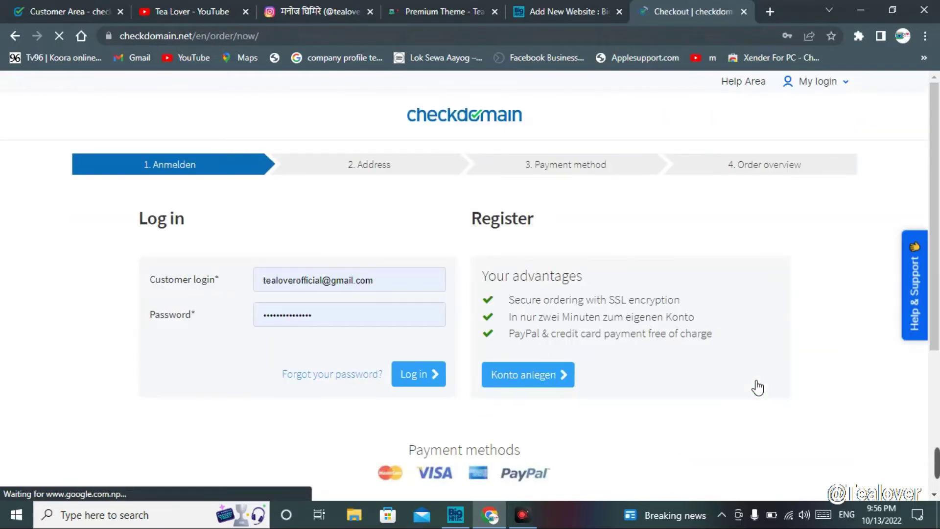
scroll(678, 371, down, 1)
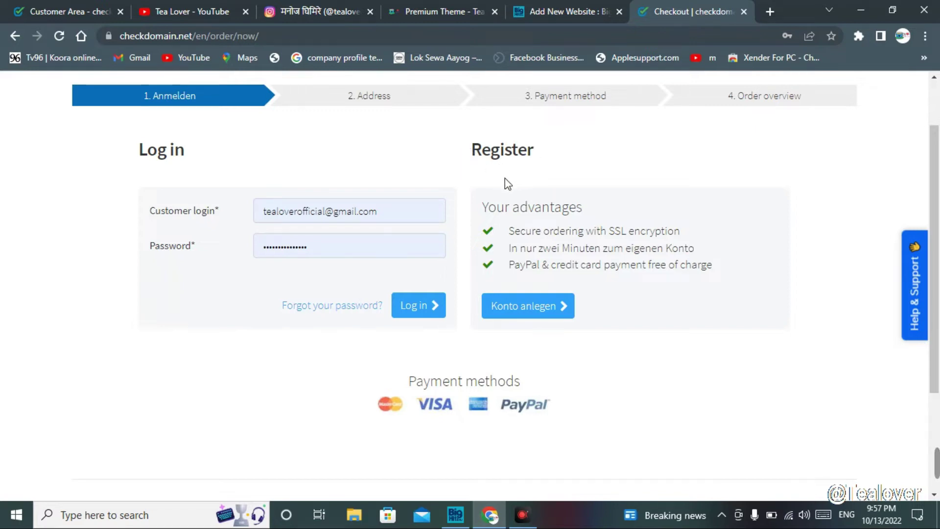
Translate the checkout login page into English and choose Create account.
right_click(601, 285)
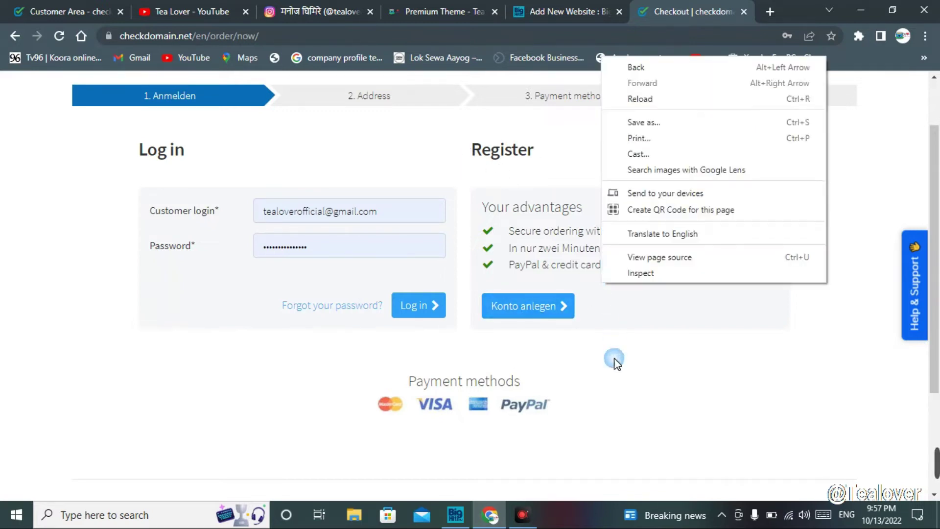
click(646, 234)
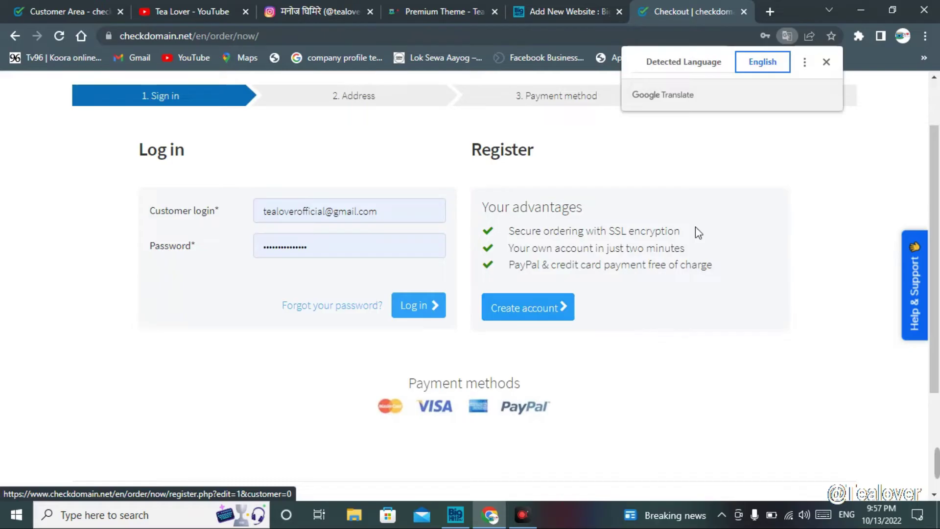
click(557, 311)
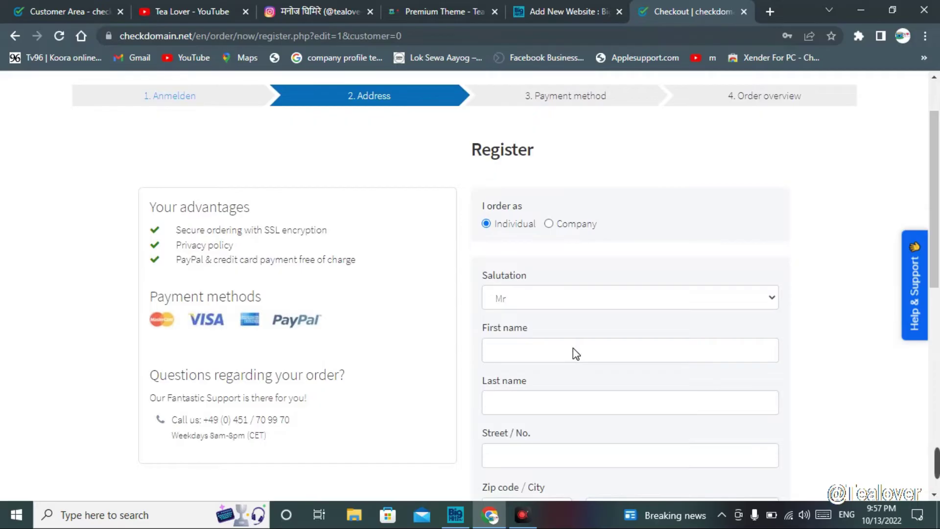
Scroll to the Register form and begin entering the customer's first name.
scroll(573, 347, down, 1)
click(562, 291)
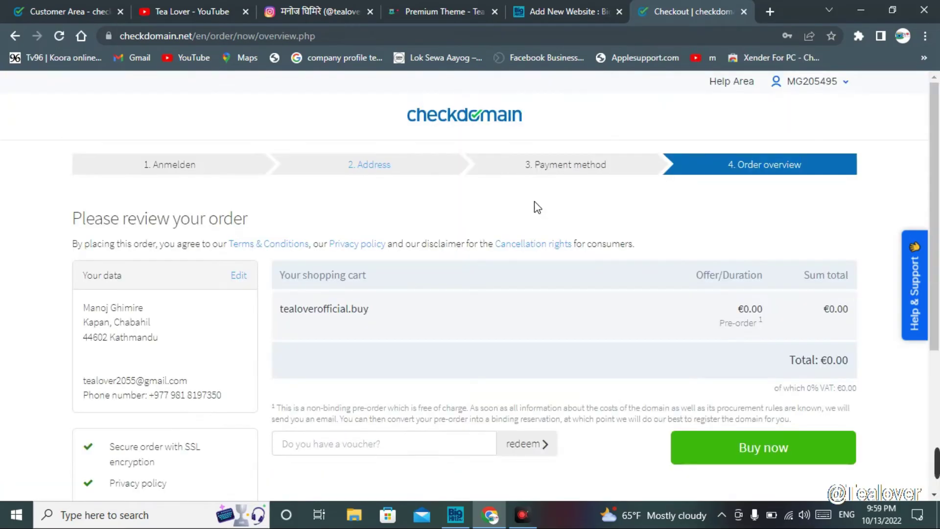
Review the order overview's payment method step and the €0.00 offer price.
drag(523, 165, 617, 172)
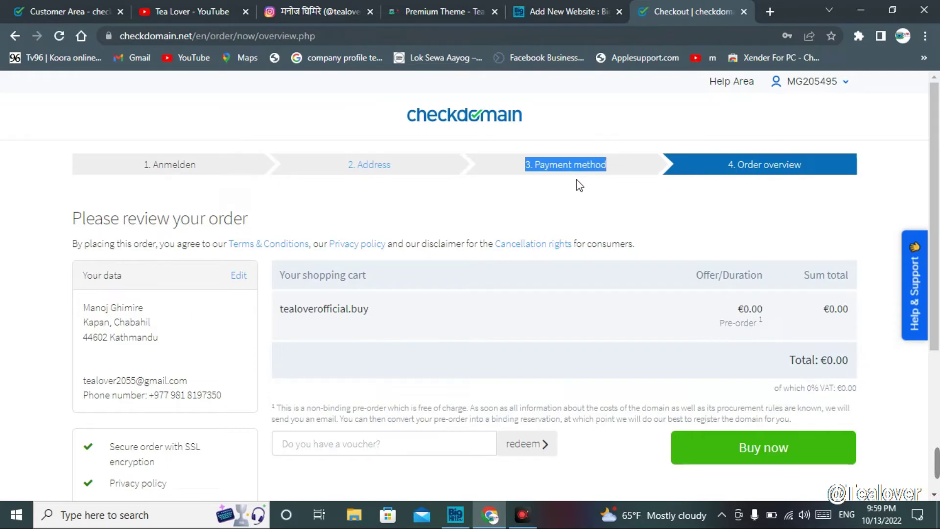
scroll(587, 191, down, 1)
scroll(568, 206, up, 1)
click(565, 213)
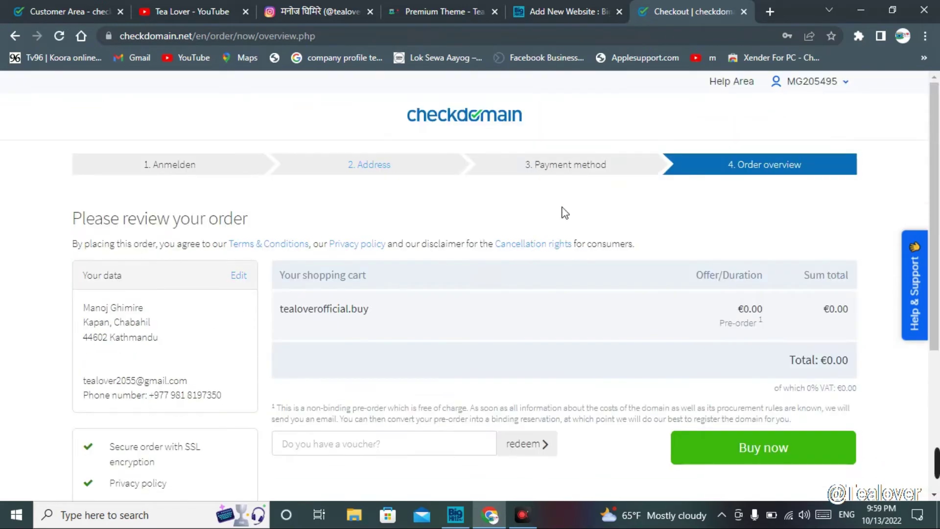
double_click(748, 313)
click(785, 305)
drag(524, 167, 620, 172)
click(627, 190)
Place the free tealoverofficial.buy pre-order with Buy now, confirming the €0.00 total.
scroll(773, 182, down, 1)
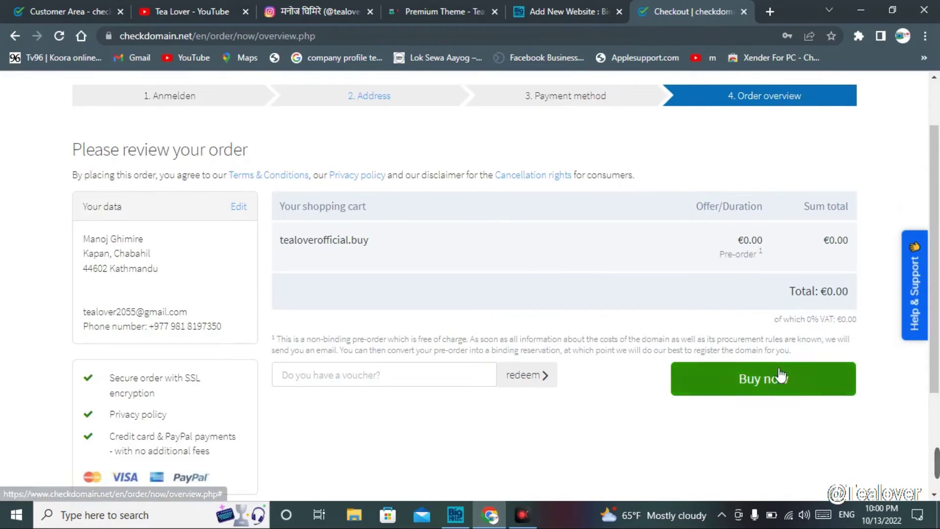
click(766, 386)
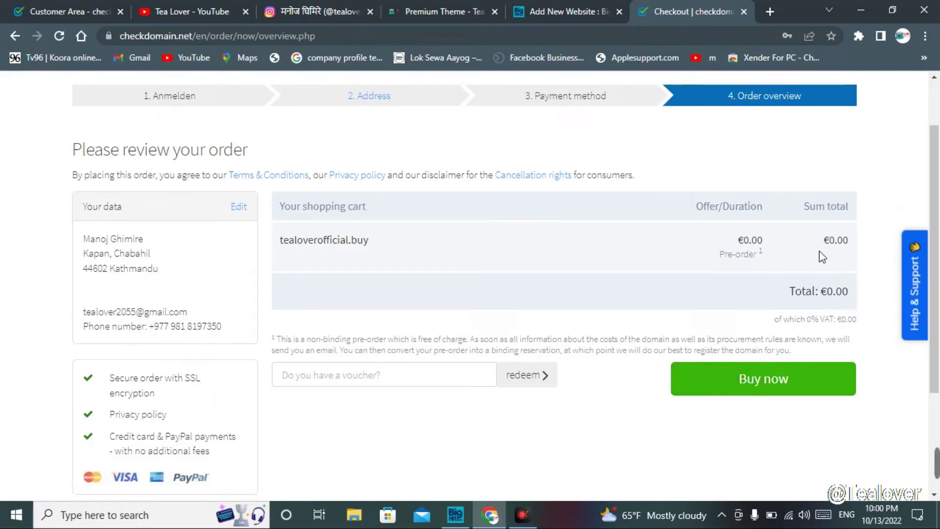
drag(822, 240, 850, 241)
click(762, 389)
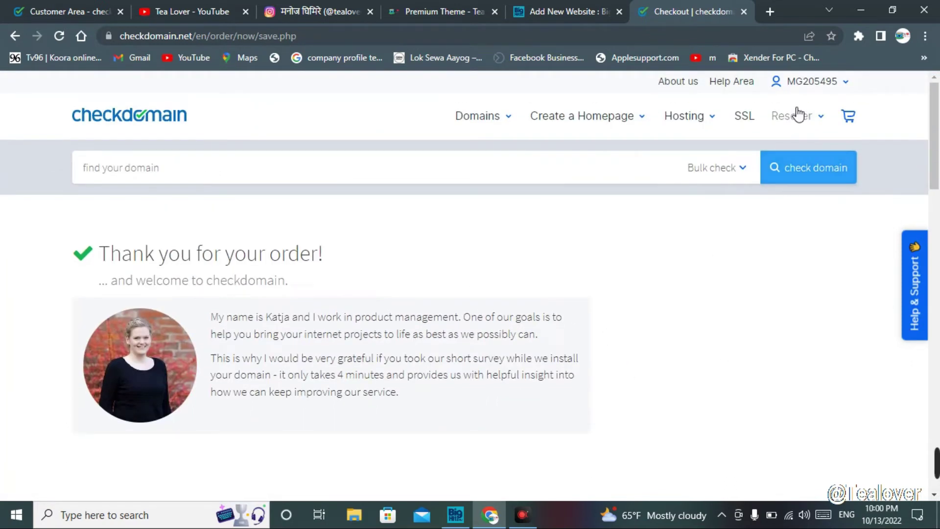
Go to the customer area's Domains list and check that tealoverofficial.buy appears as a pre-order.
click(808, 83)
click(758, 161)
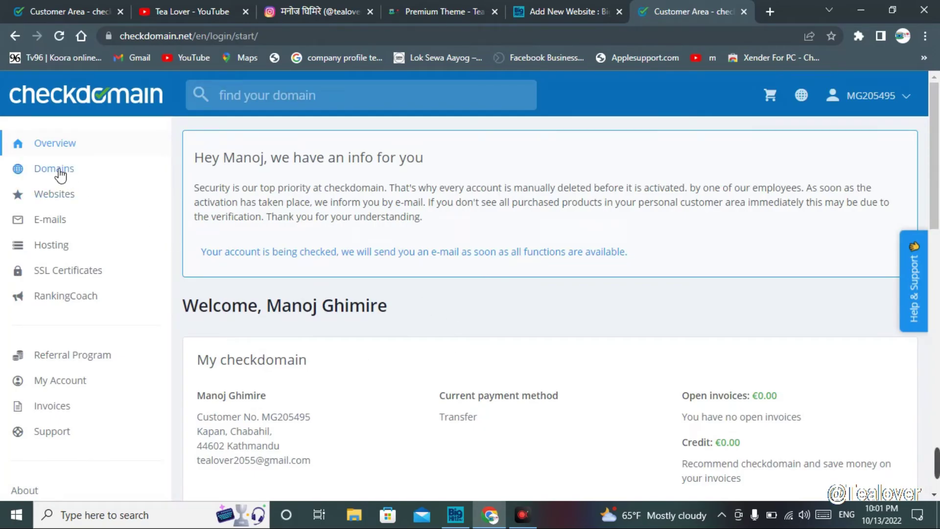
click(58, 170)
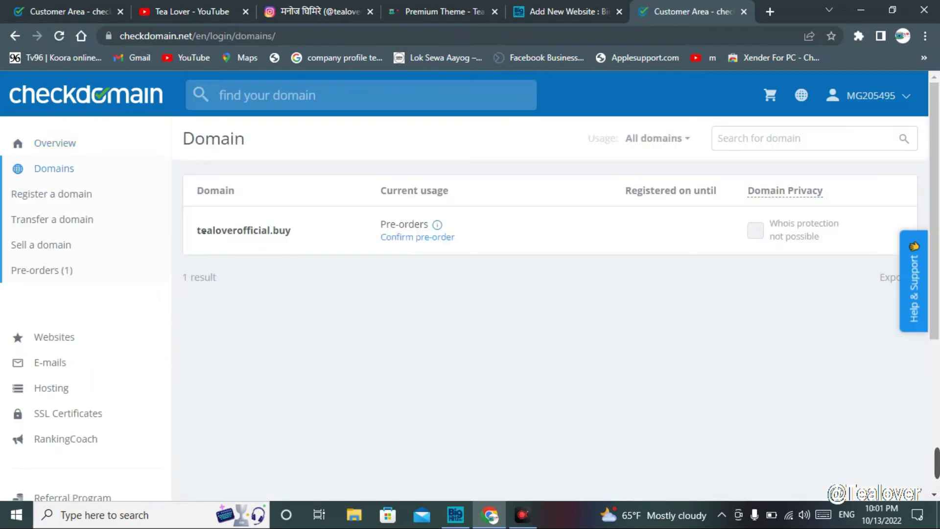
drag(289, 238, 300, 239)
click(316, 259)
In the other customer area tab, copy the activated tealoverofficial.web domain name.
key(ctrl+Tab)
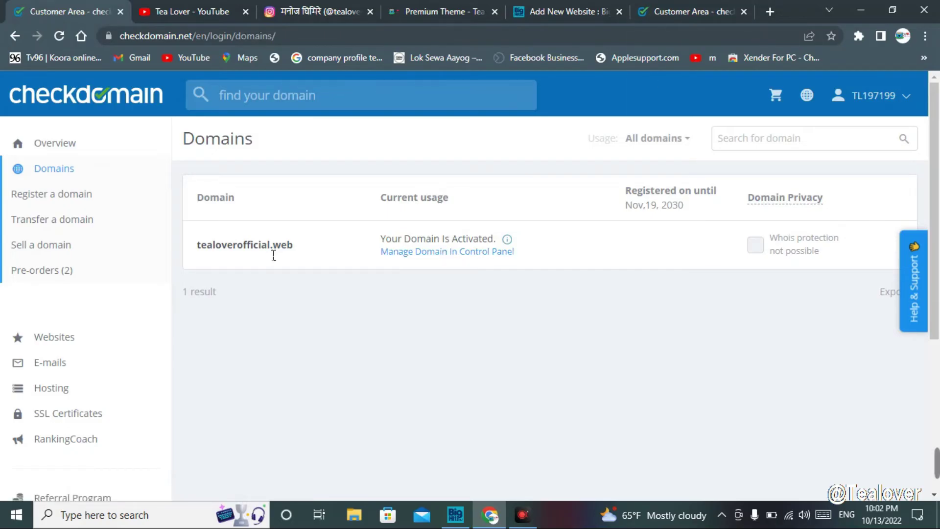
drag(304, 249, 189, 243)
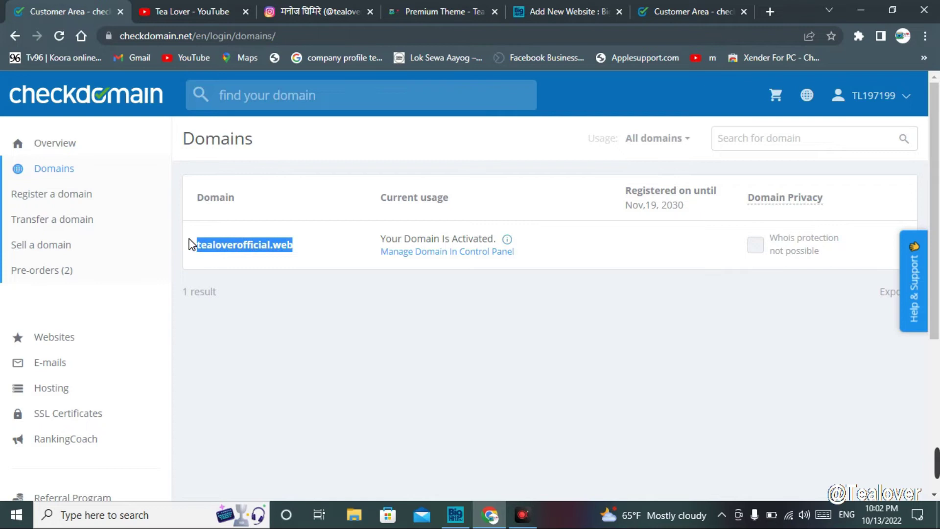
right_click(263, 252)
click(271, 261)
click(635, 139)
Search Google for '.web free check domain' and scroll through the results to checkdomain's offer.
key(ctrl+t)
text(.web free)
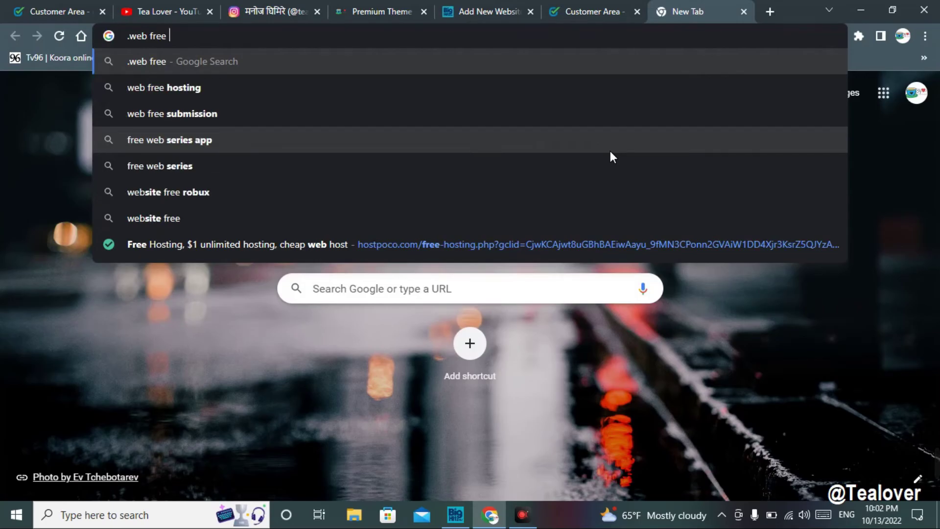
text( che)
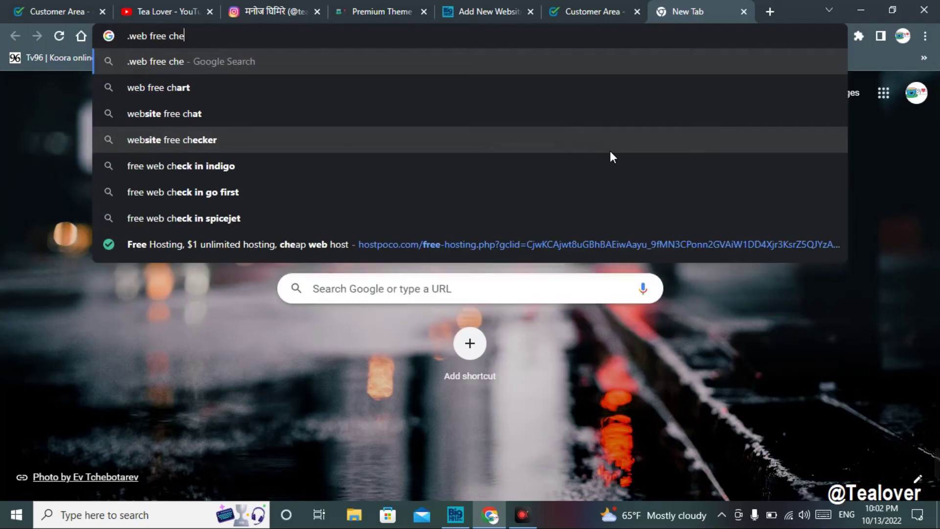
text(ck domain)
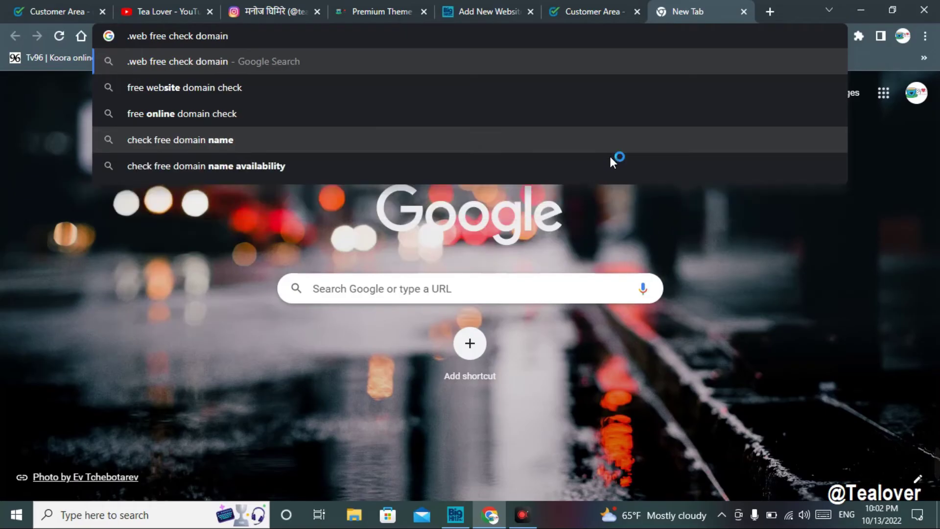
key(Return)
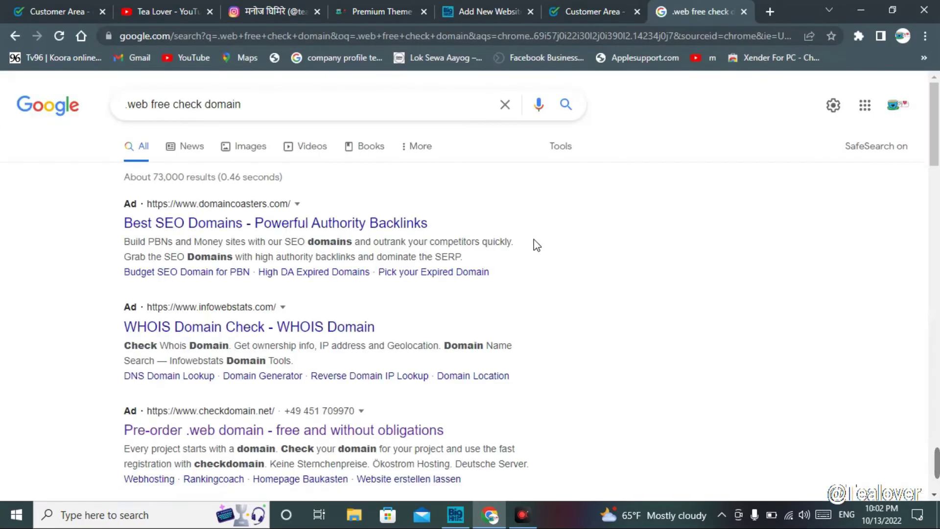
scroll(534, 244, down, 3)
scroll(537, 250, down, 1)
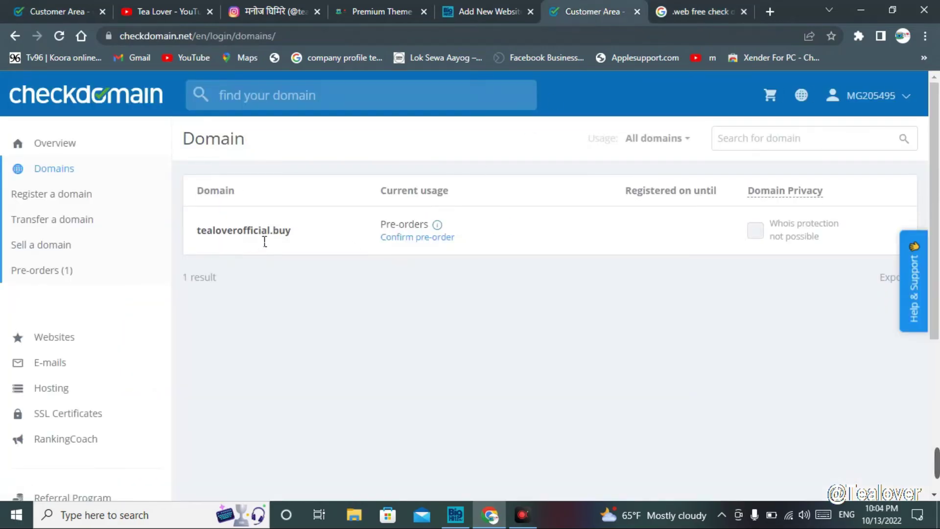
Recheck tealoverofficial.buy in the Domains list, then return to the Tea Lover YouTube channel.
drag(267, 241, 303, 245)
click(250, 241)
drag(196, 232, 296, 230)
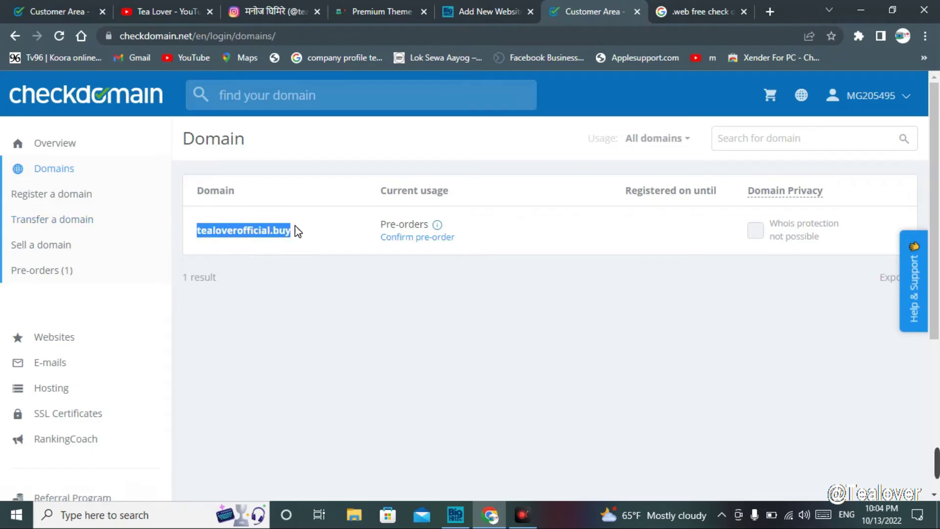
click(299, 240)
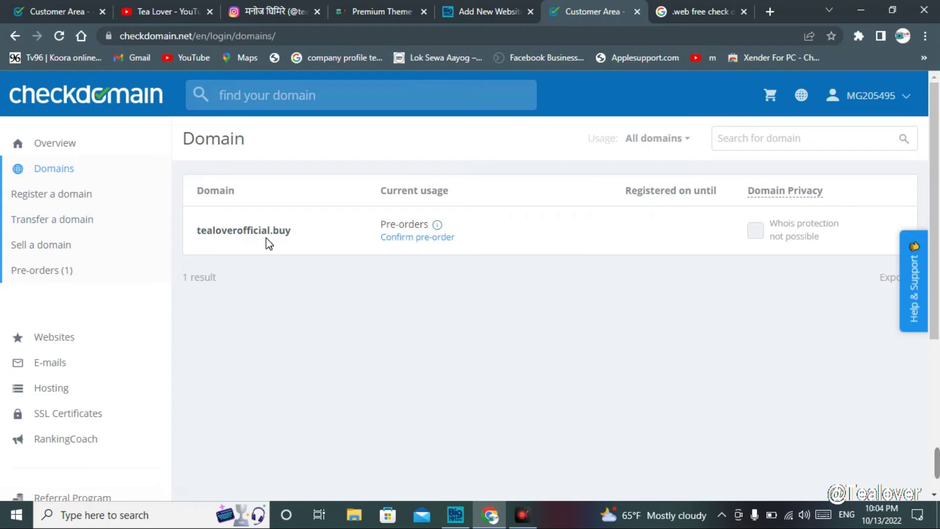
click(146, 11)
scroll(470, 337, down, 3)
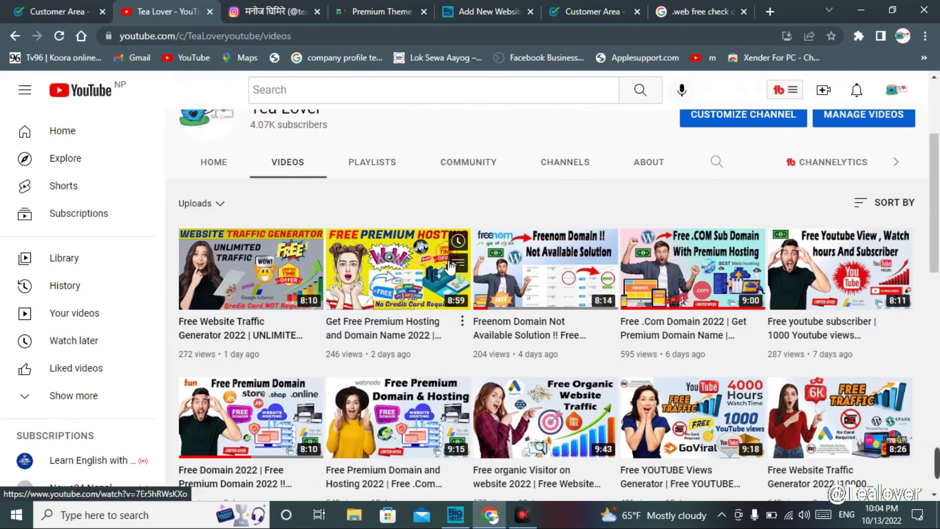
mouse_move(419, 266)
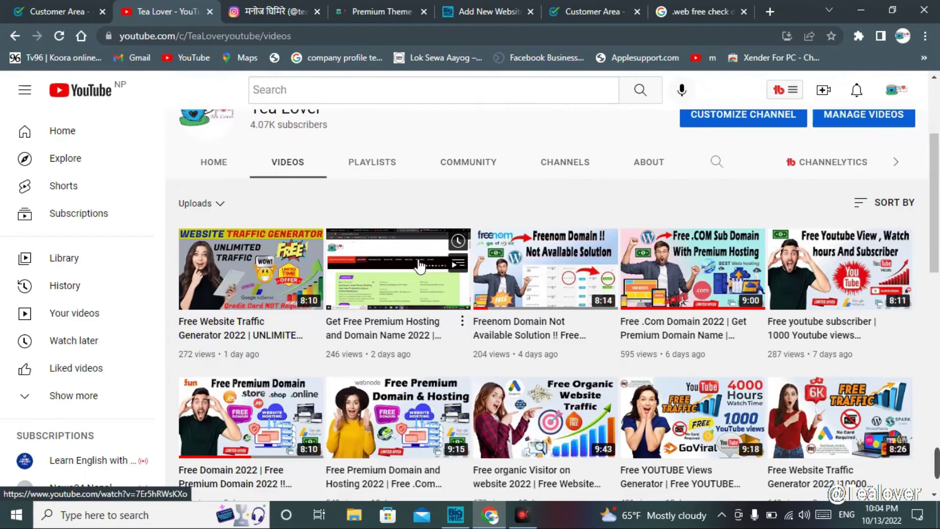
scroll(416, 208, up, 1)
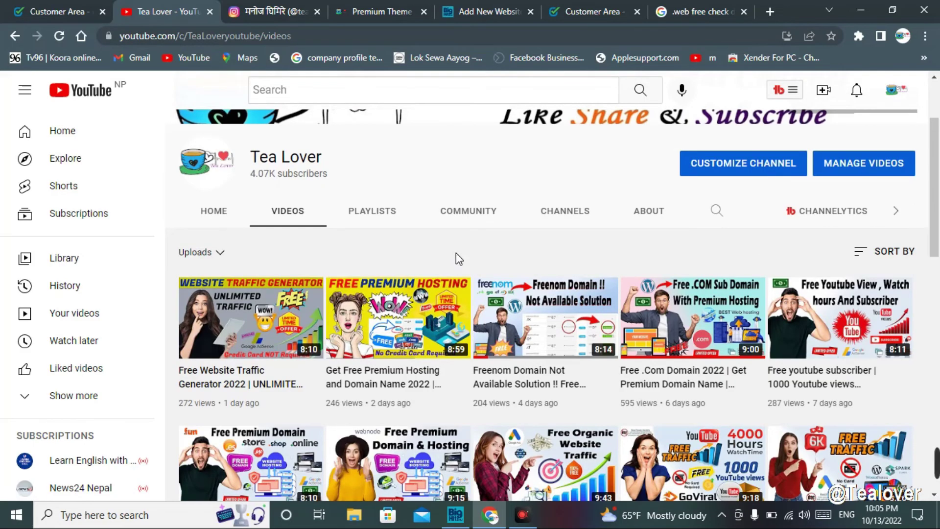
click(280, 10)
drag(361, 159, 471, 156)
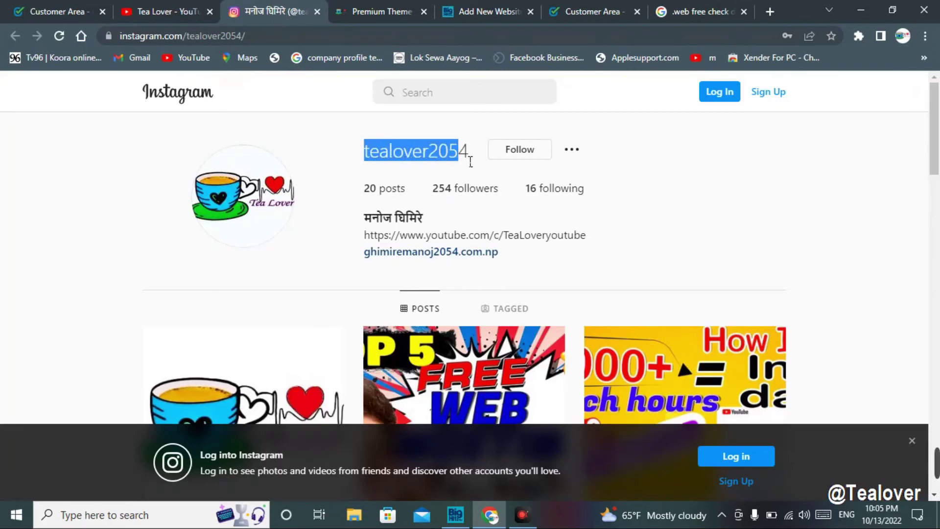
click(352, 103)
click(166, 6)
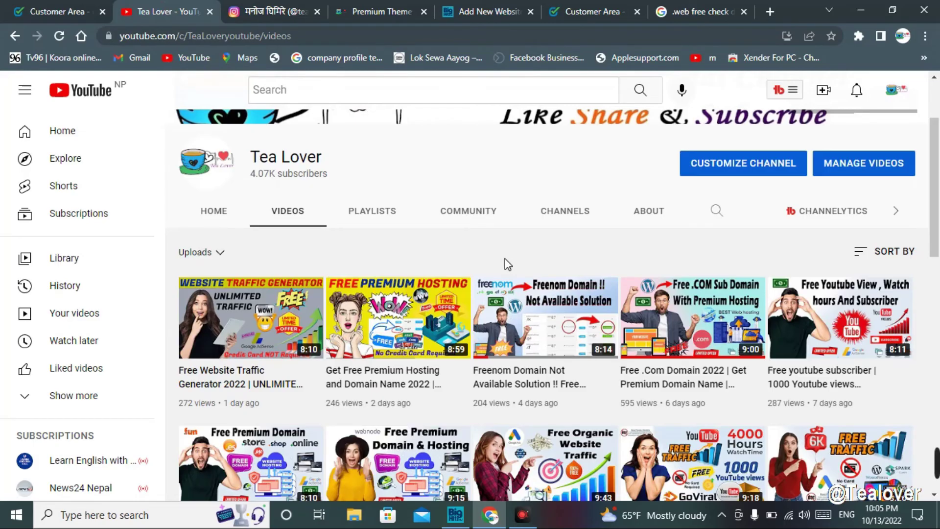
scroll(505, 258, up, 2)
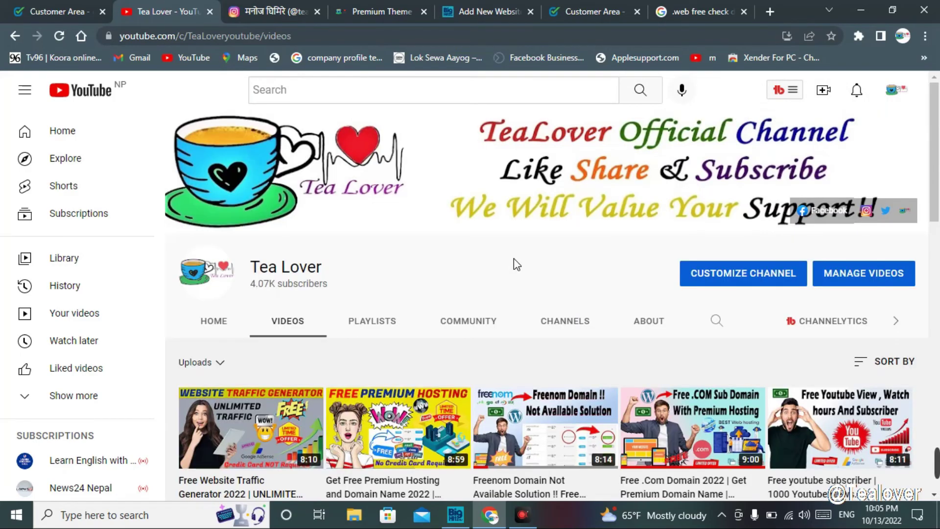